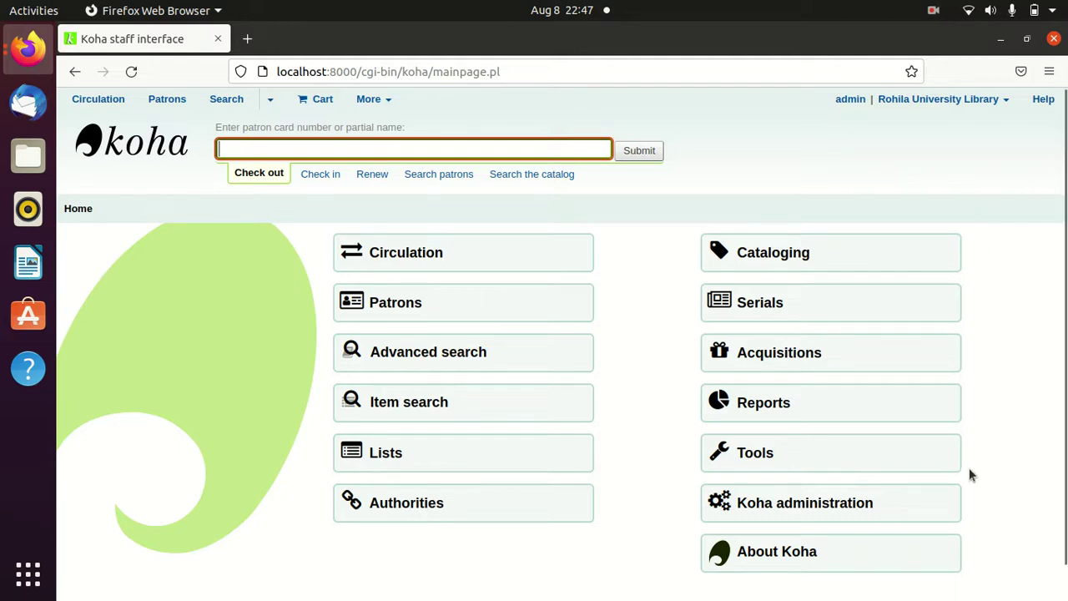
Open the authorized values settings under the basic parameters of Koha administration
{"action": "left_click", "coordinate": [827, 511]}
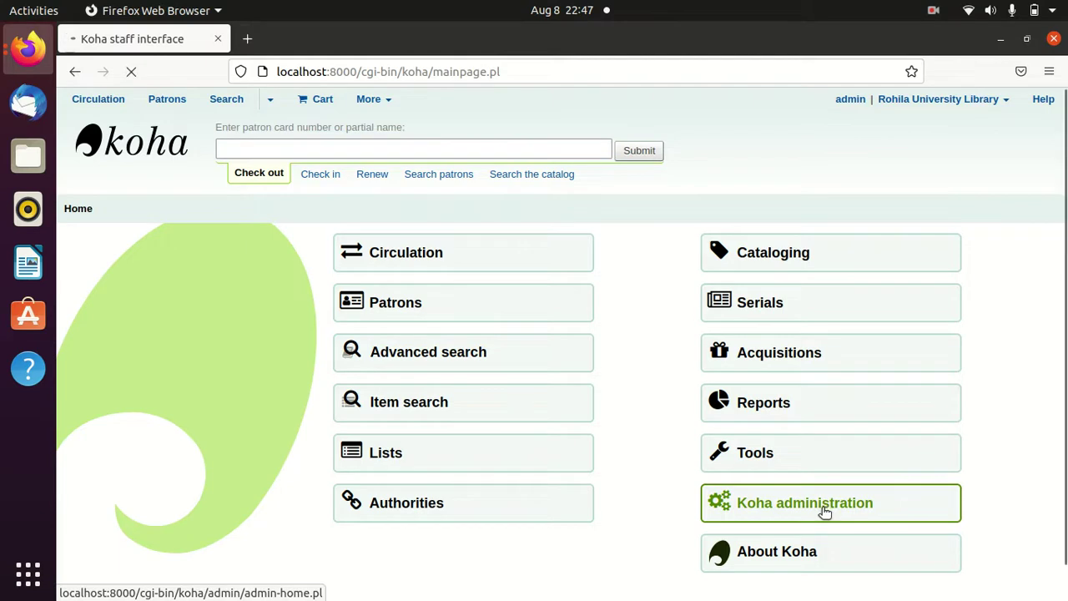
{"action": "scroll", "coordinate": [751, 476], "scroll_direction": "down", "scroll_amount": 2}
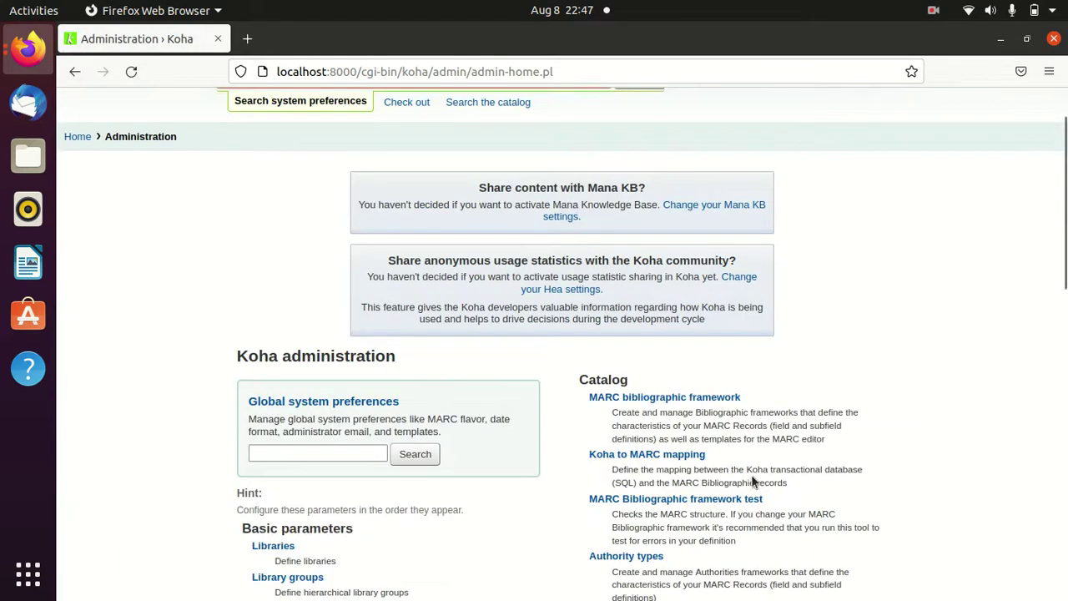
{"action": "scroll", "coordinate": [753, 482], "scroll_direction": "down", "scroll_amount": 3}
{"action": "scroll", "coordinate": [752, 478], "scroll_direction": "down", "scroll_amount": 2}
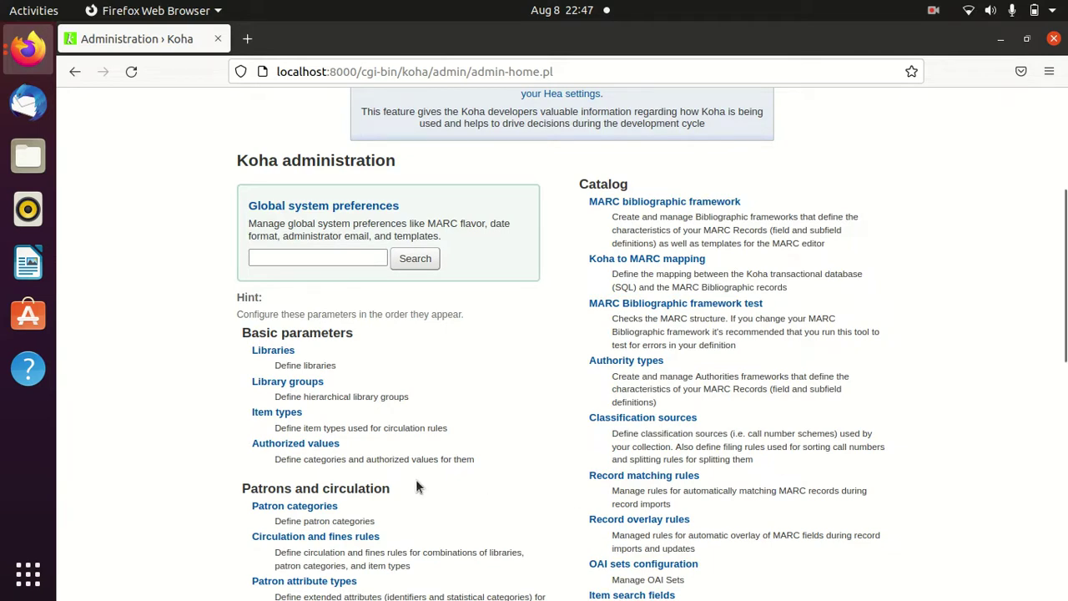
{"action": "scroll", "coordinate": [350, 392], "scroll_direction": "up", "scroll_amount": 1}
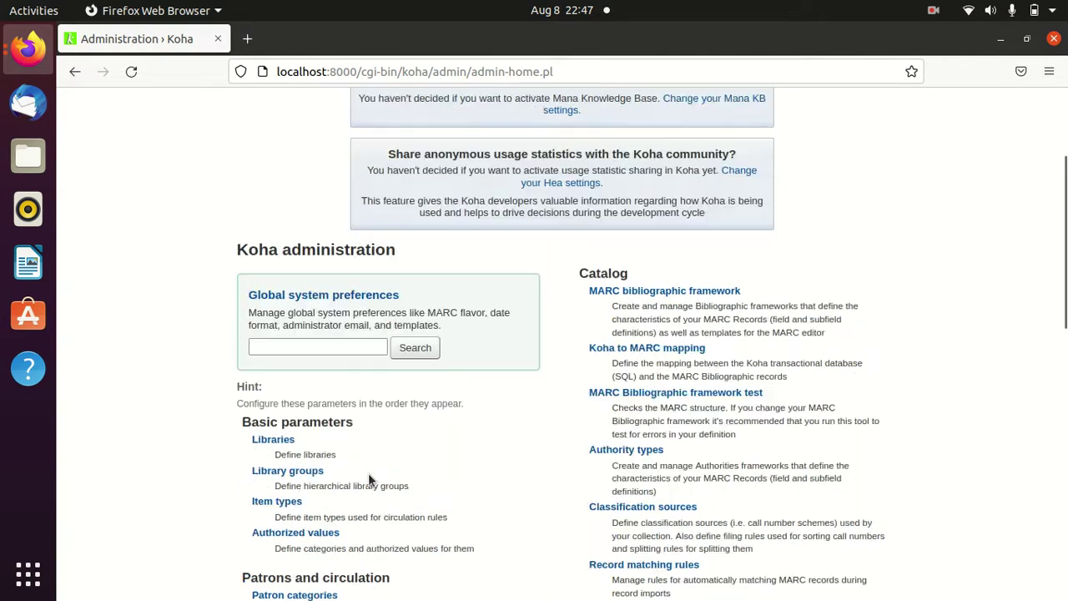
{"action": "scroll", "coordinate": [325, 367], "scroll_direction": "down", "scroll_amount": 2}
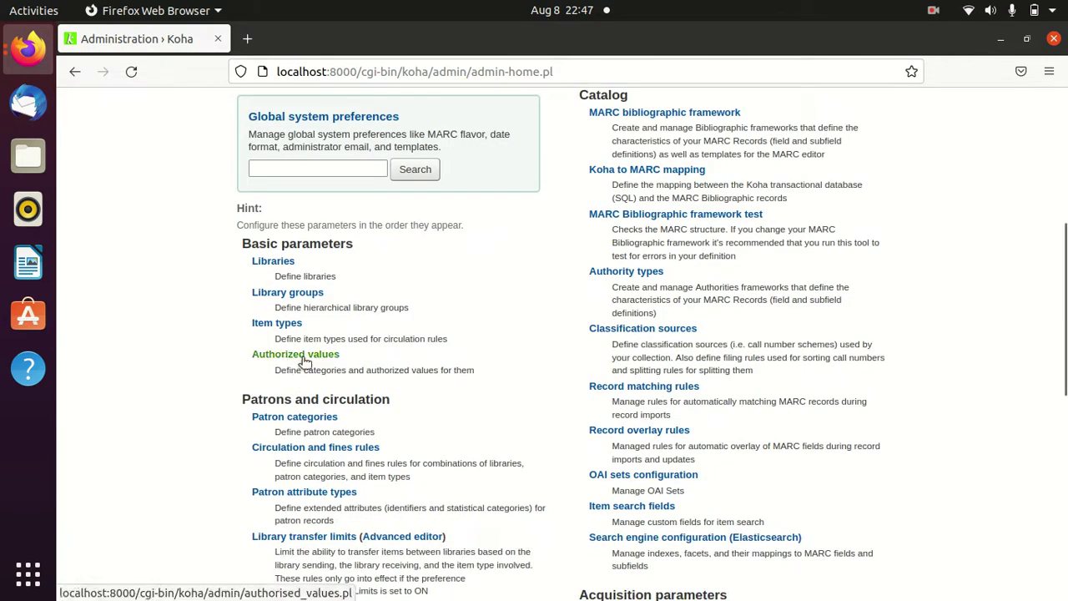
{"action": "left_click", "coordinate": [302, 360]}
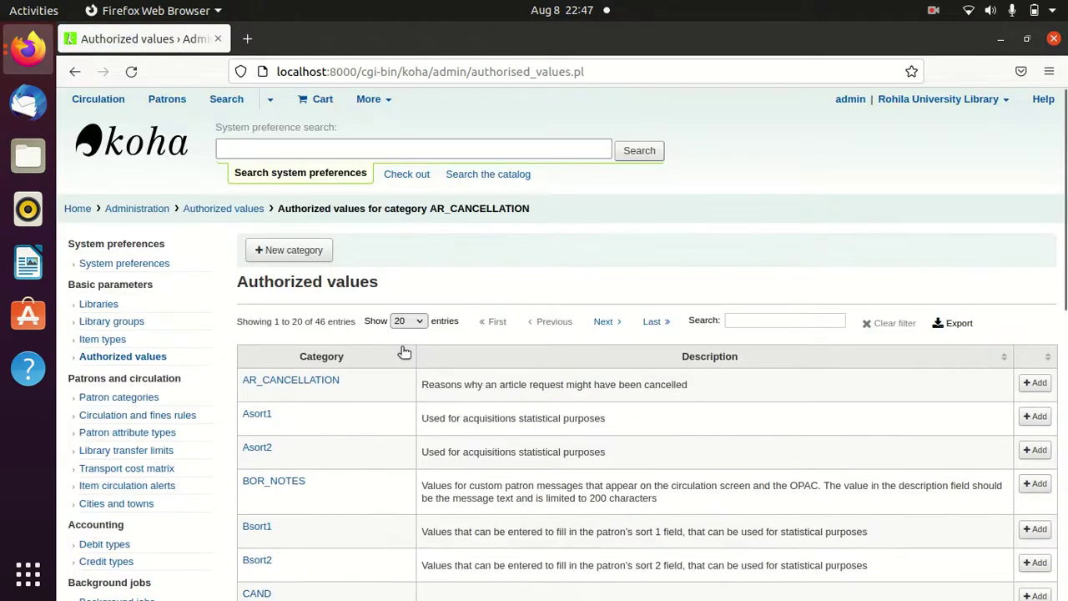
Create and save a new authorized value category named SUBJ
{"action": "left_click", "coordinate": [287, 249]}
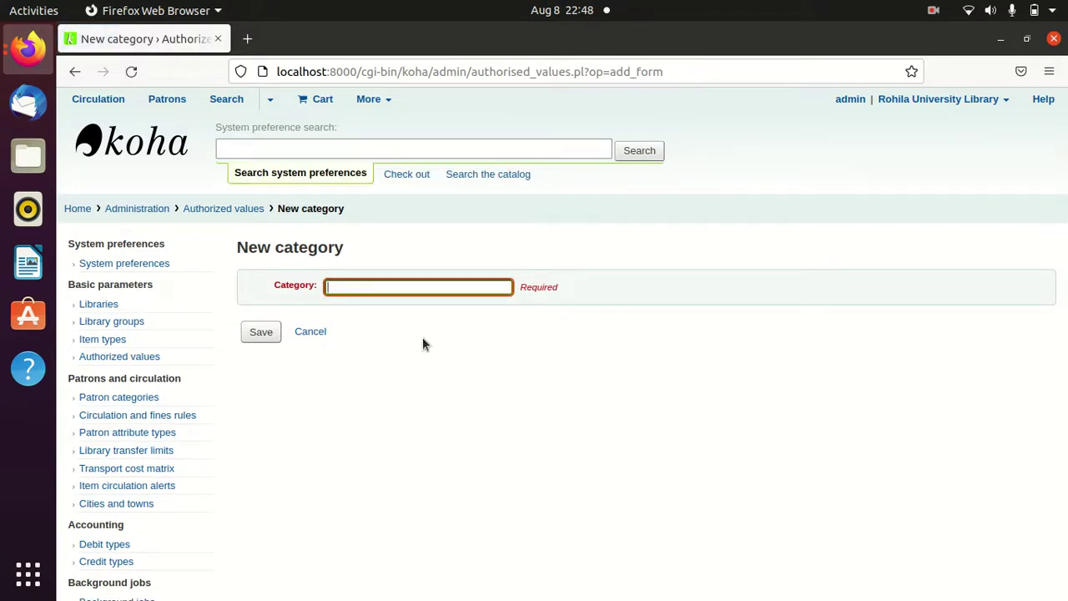
{"action": "type", "text": "SUBJ"}
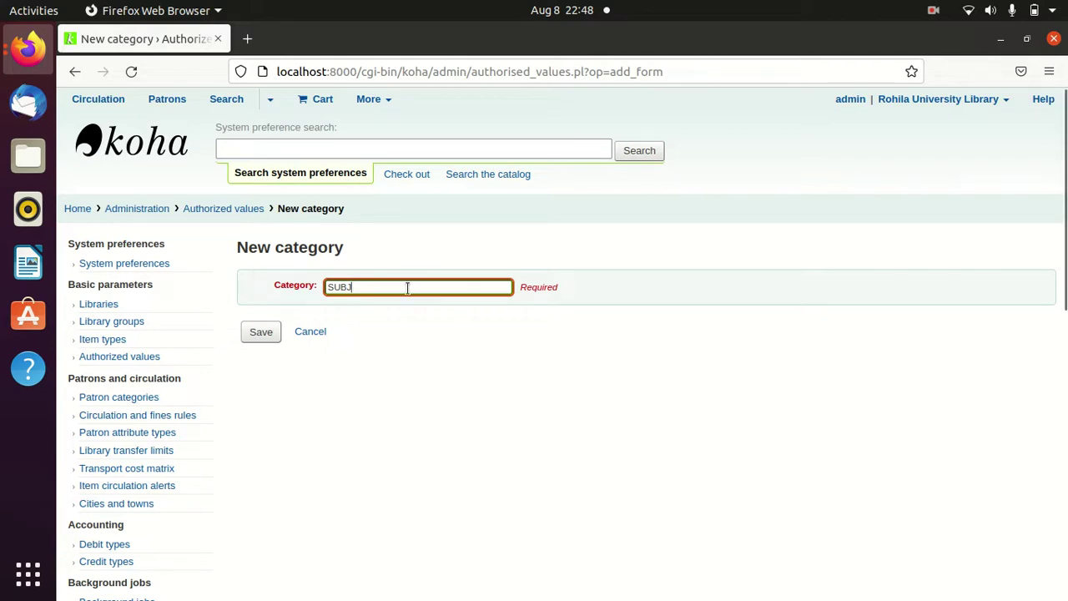
{"action": "left_click", "coordinate": [264, 333]}
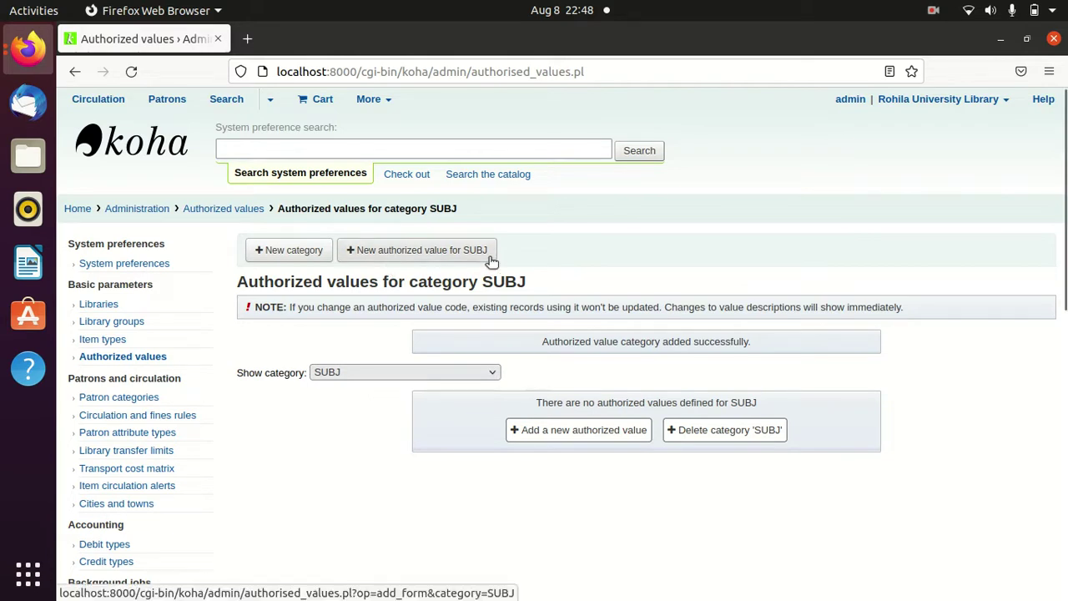
Add and save the authorized value CHEM in category SUBJ, with Chemistry as both description and OPAC description
{"action": "left_click", "coordinate": [395, 255]}
{"action": "left_click", "coordinate": [597, 439]}
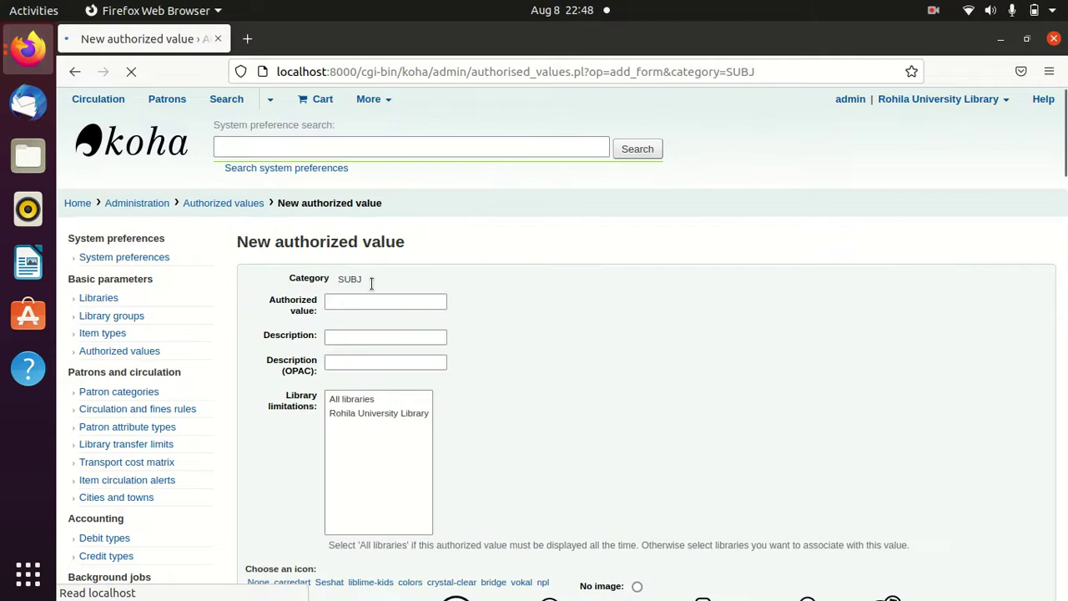
{"action": "left_click", "coordinate": [362, 305]}
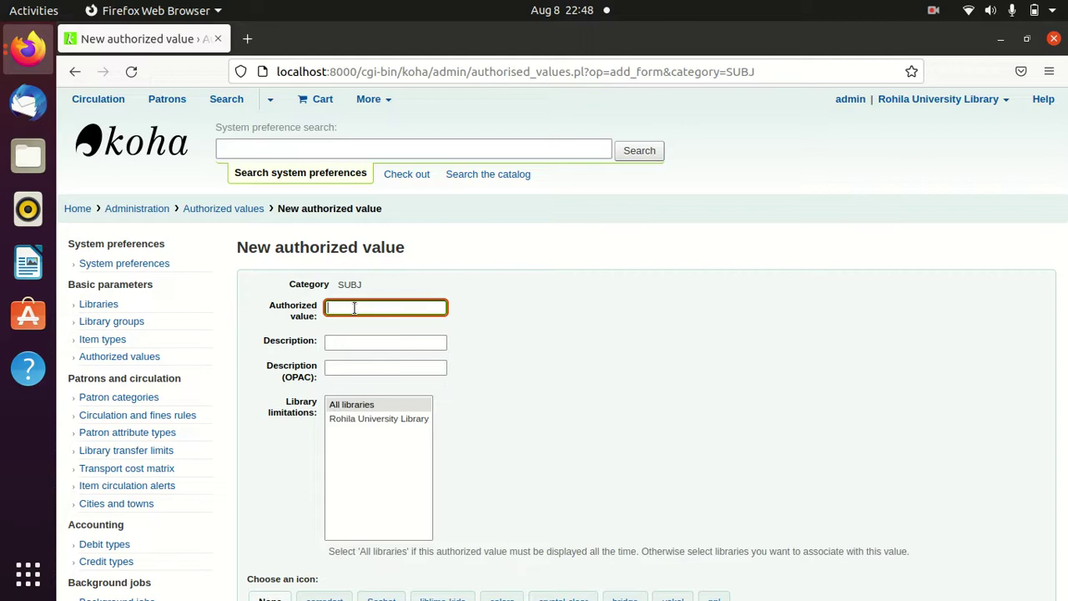
{"action": "type", "text": "CHEM"}
{"action": "left_click", "coordinate": [340, 341]}
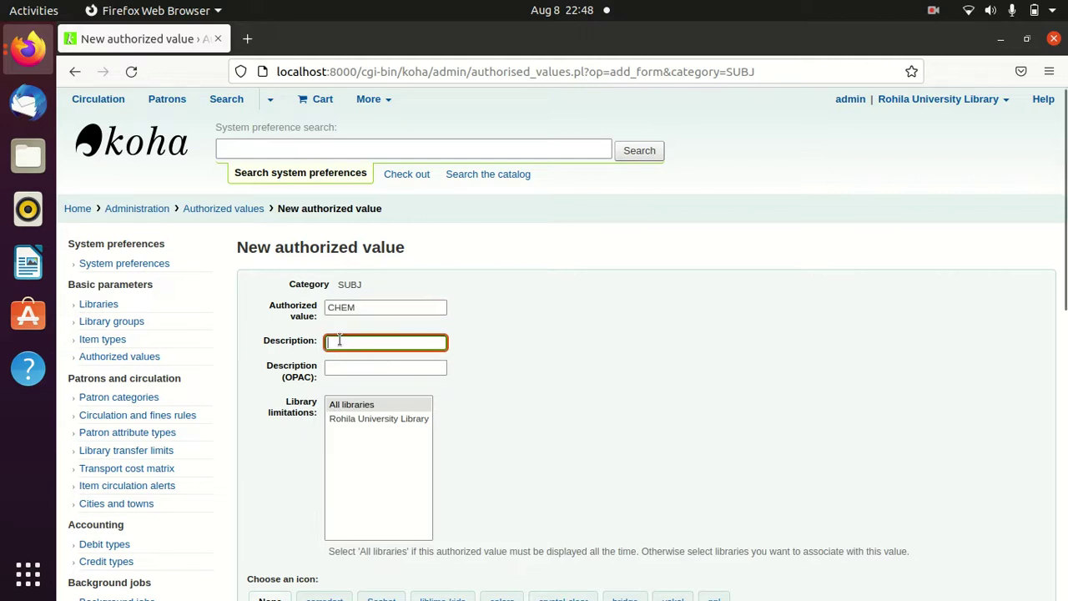
{"action": "type", "text": "Chem"}
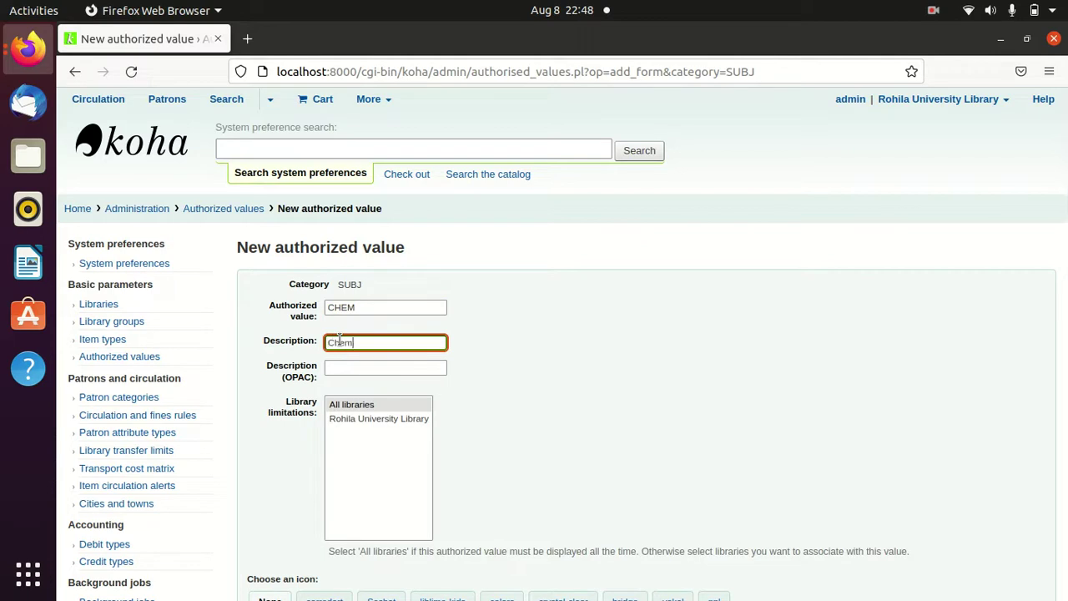
{"action": "type", "text": "istry"}
{"action": "left_click", "coordinate": [350, 371]}
{"action": "type", "text": "Chemistry"}
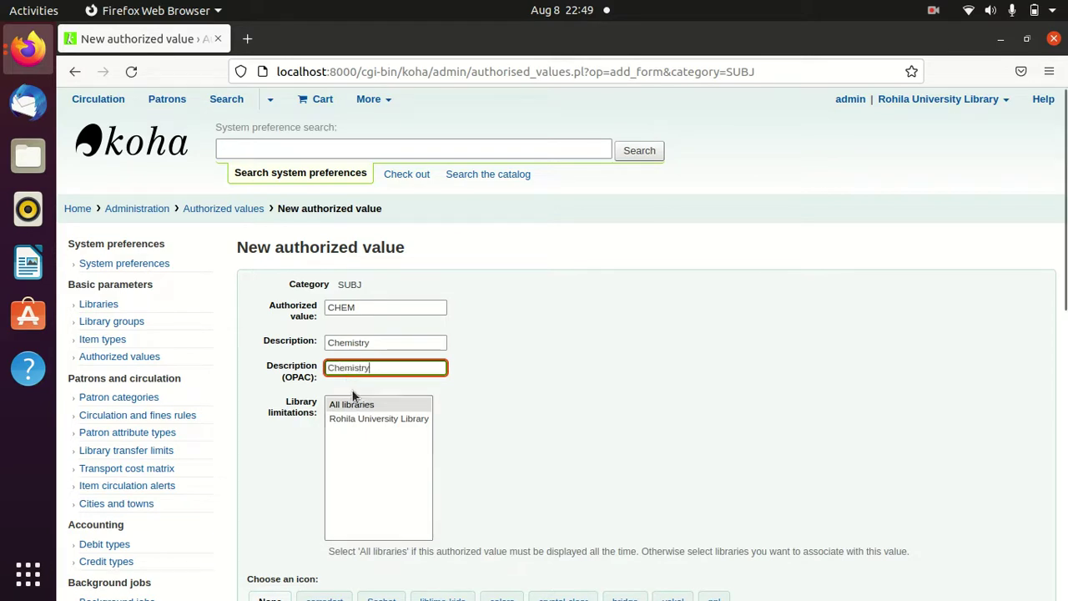
{"action": "scroll", "coordinate": [426, 426], "scroll_direction": "down", "scroll_amount": 4}
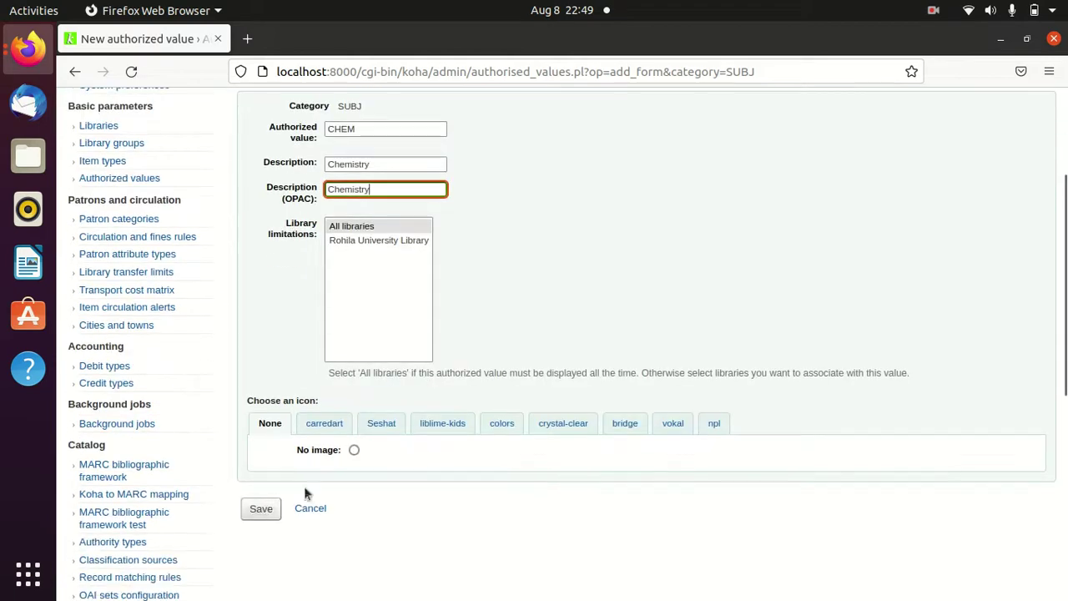
{"action": "left_click", "coordinate": [267, 509]}
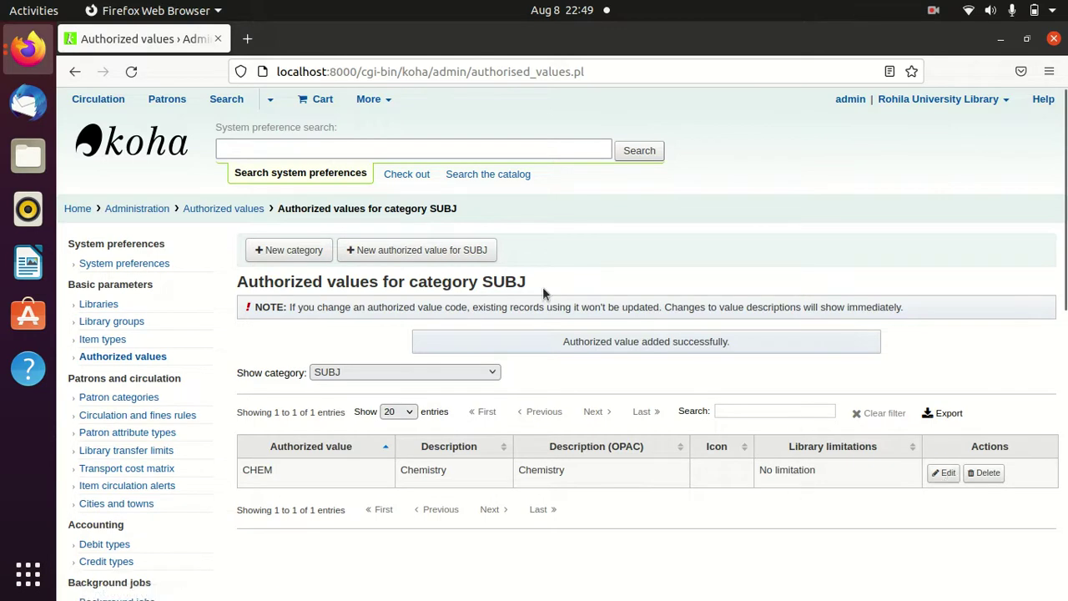
Add and save the authorized value PHY in category SUBJ, with Physics as both description and OPAC description
{"action": "left_click", "coordinate": [464, 252]}
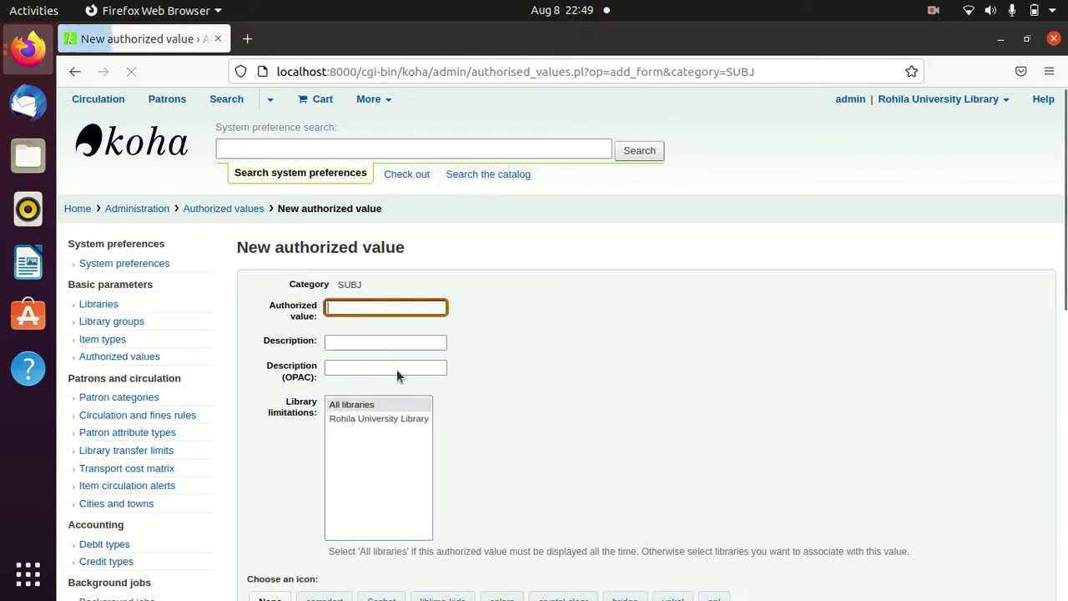
{"action": "type", "text": "PHY"}
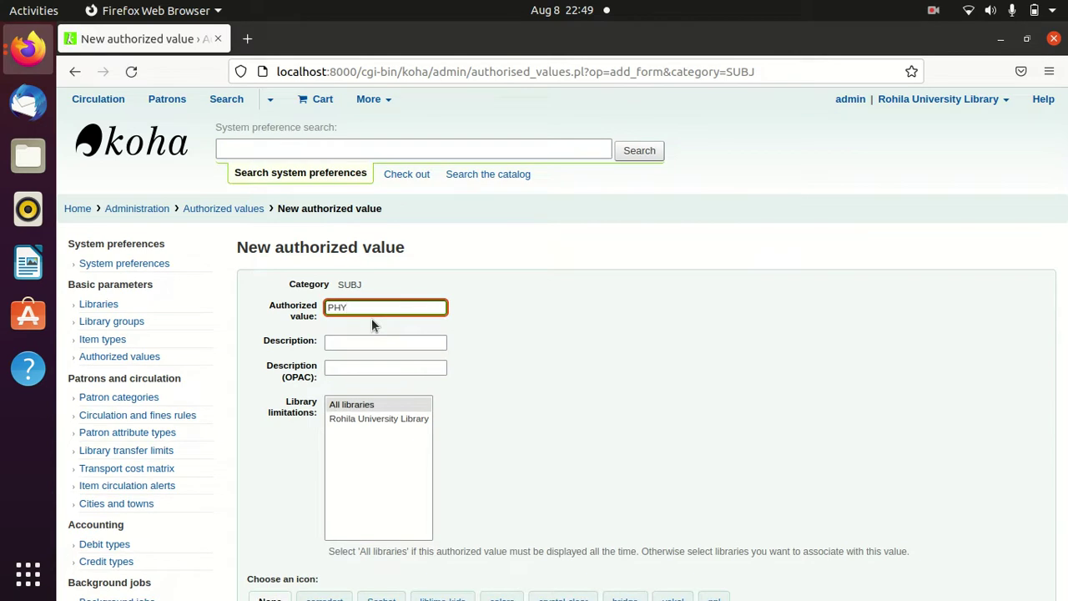
{"action": "left_click", "coordinate": [364, 339]}
{"action": "type", "text": "Phy"}
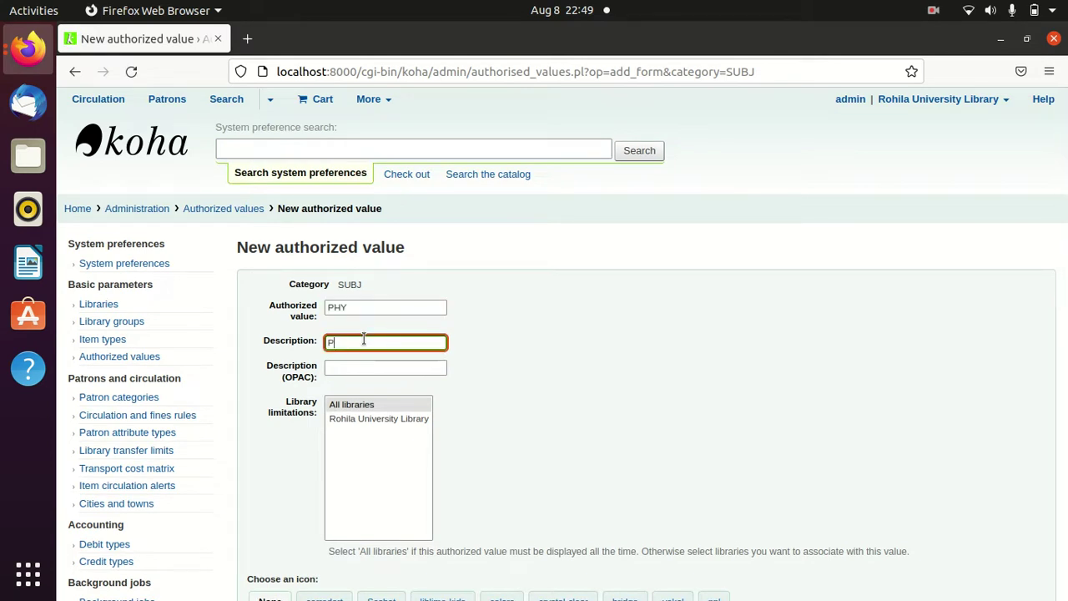
{"action": "key", "text": "BackSpace"}
{"action": "type", "text": "ysics"}
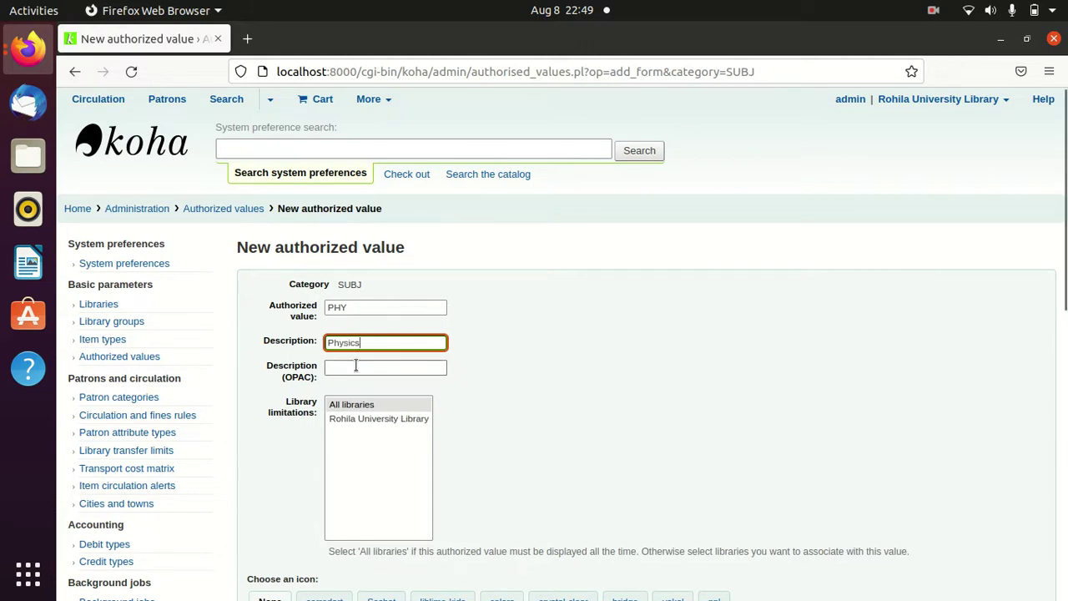
{"action": "left_click_drag", "start_coordinate": [366, 345], "coordinate": [327, 346]}
{"action": "key", "text": "ctrl+c"}
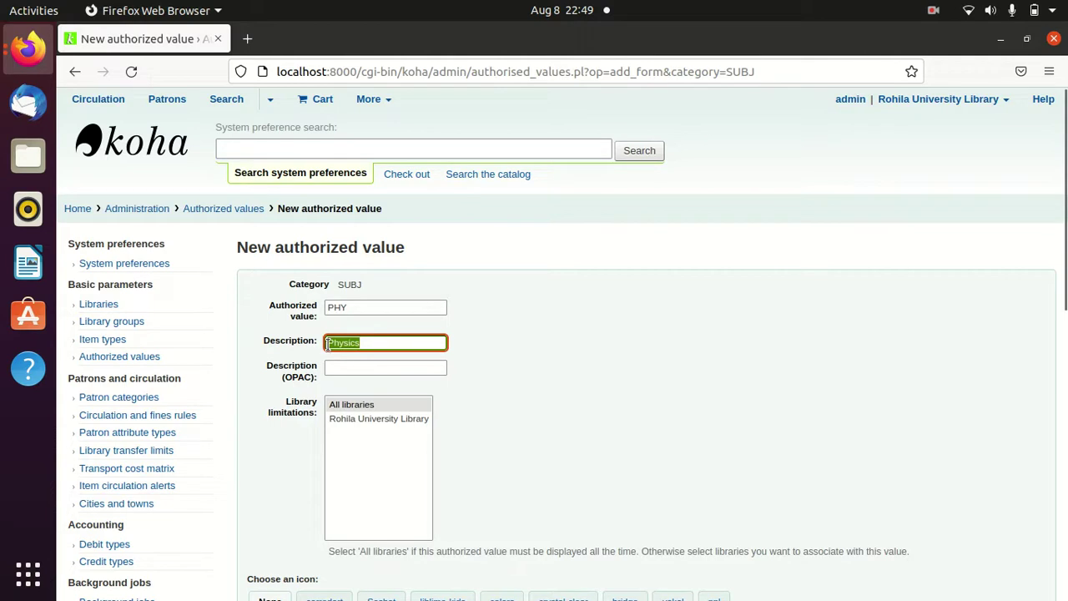
{"action": "left_click", "coordinate": [338, 373]}
{"action": "key", "text": "ctrl+v"}
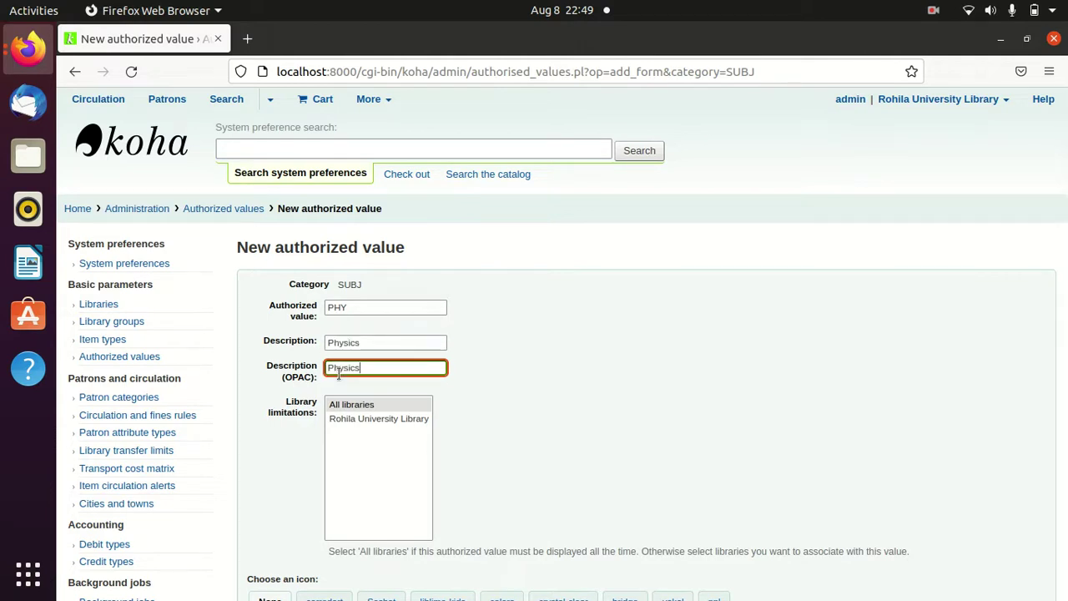
{"action": "scroll", "coordinate": [527, 467], "scroll_direction": "down", "scroll_amount": 3}
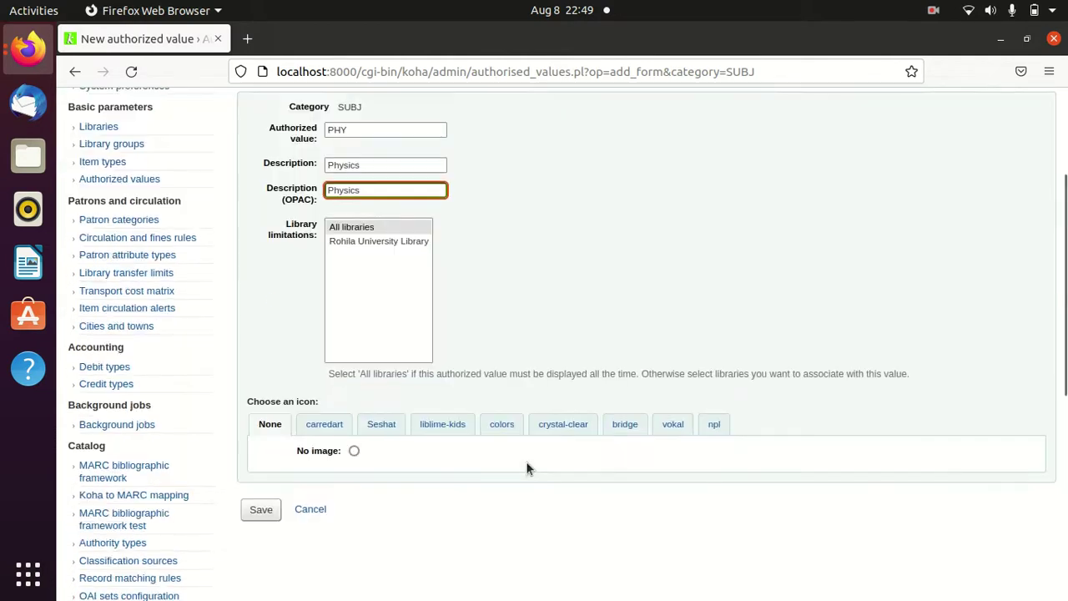
{"action": "left_click", "coordinate": [274, 507]}
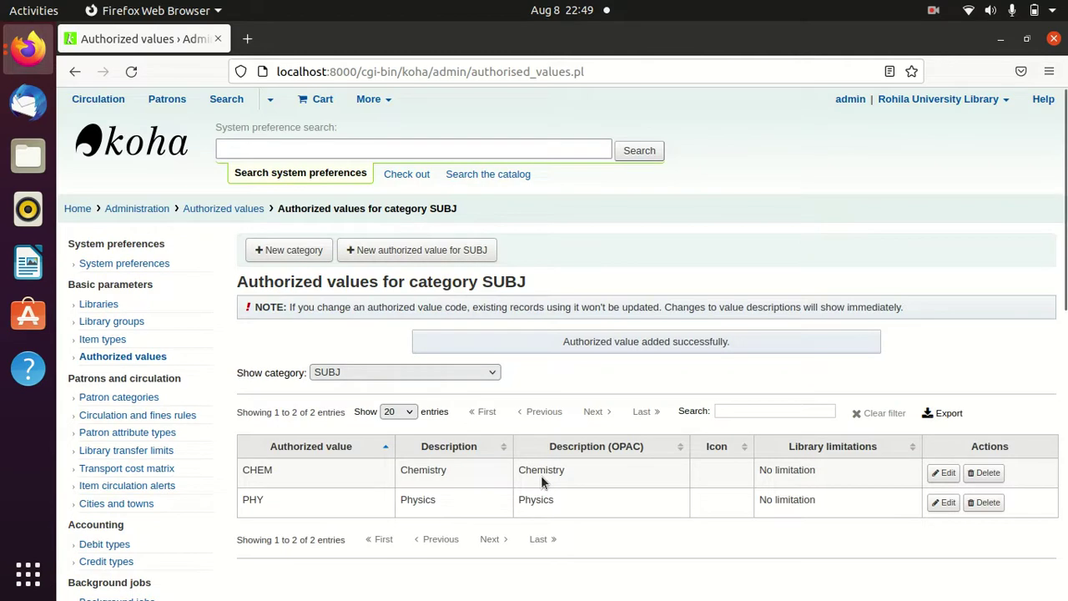
Add and save the authorized value MATH in category SUBJ, with Mathematics as both description and OPAC description
{"action": "scroll", "coordinate": [542, 480], "scroll_direction": "down", "scroll_amount": 2}
{"action": "left_click", "coordinate": [416, 170]}
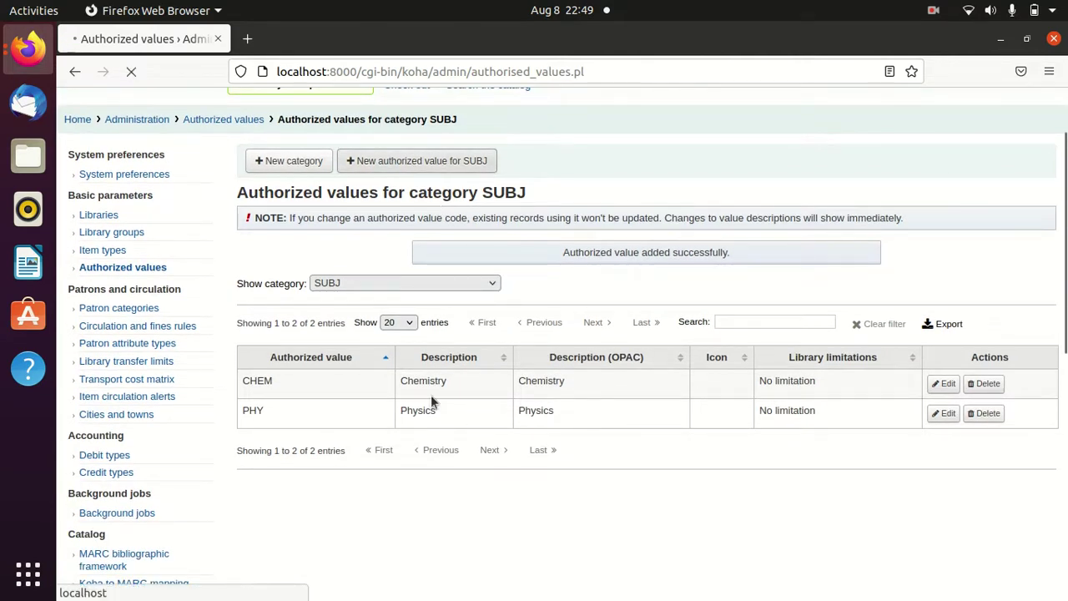
{"action": "left_click", "coordinate": [360, 307]}
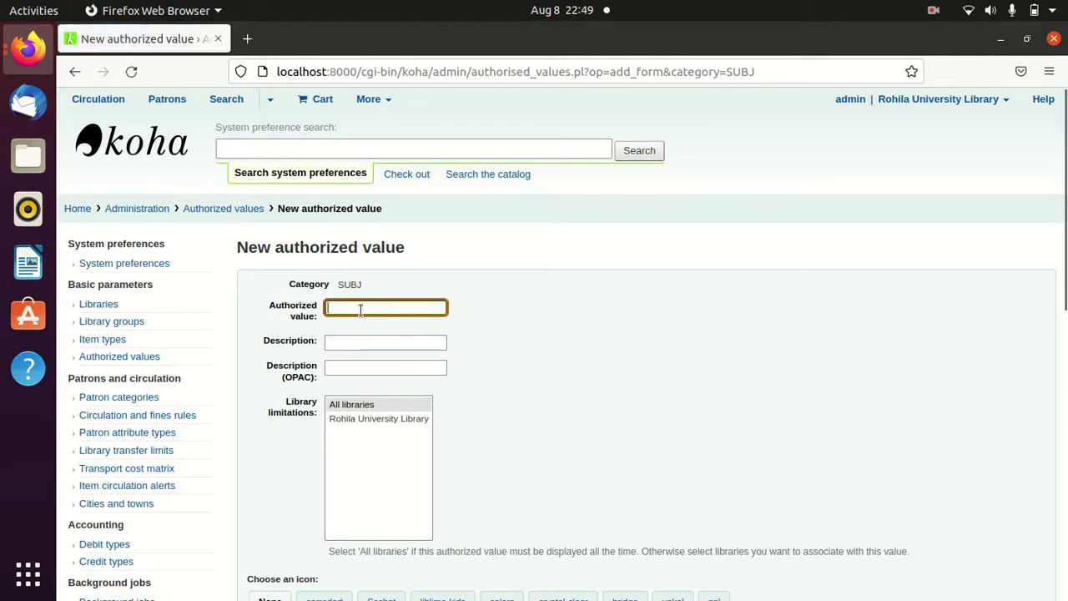
{"action": "type", "text": "MATH"}
{"action": "left_click", "coordinate": [350, 344]}
{"action": "type", "text": "Math"}
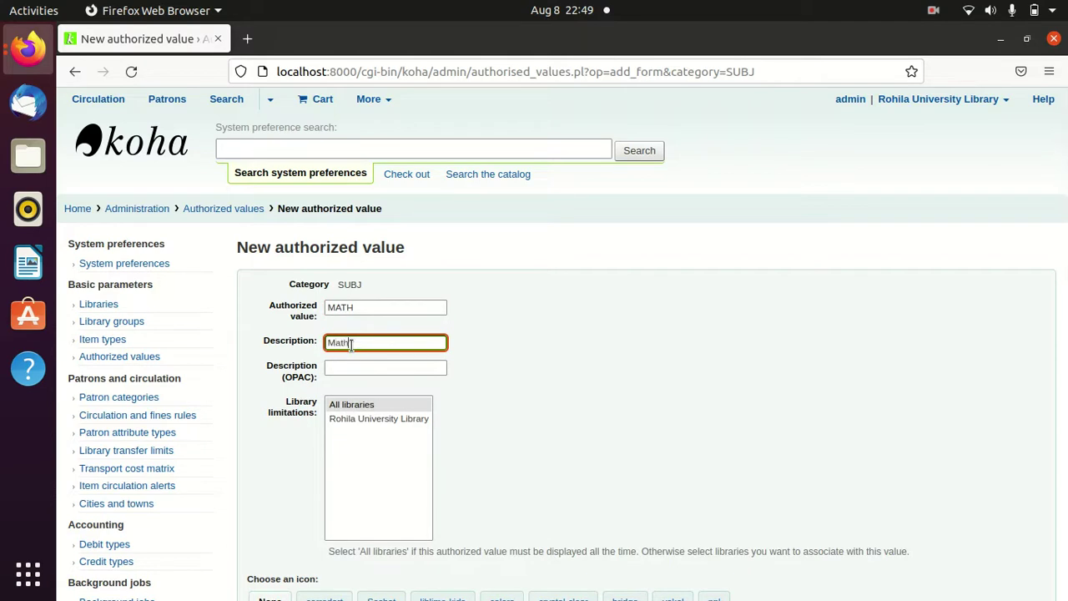
{"action": "type", "text": "ematics"}
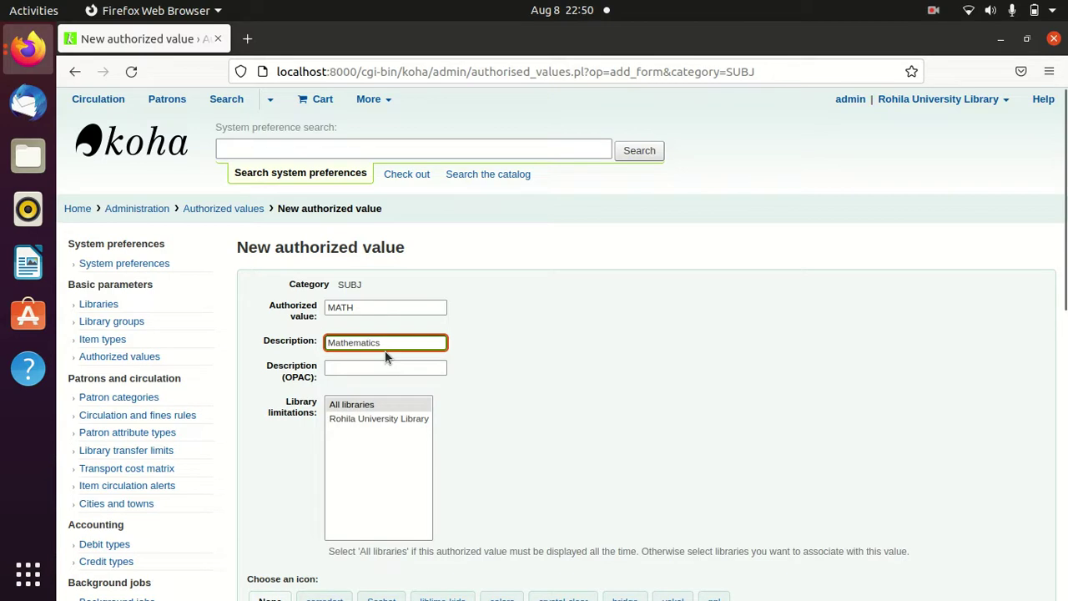
{"action": "left_click_drag", "start_coordinate": [384, 344], "coordinate": [310, 341]}
{"action": "key", "text": "ctrl+c"}
{"action": "left_click", "coordinate": [351, 368]}
{"action": "key", "text": "ctrl+v"}
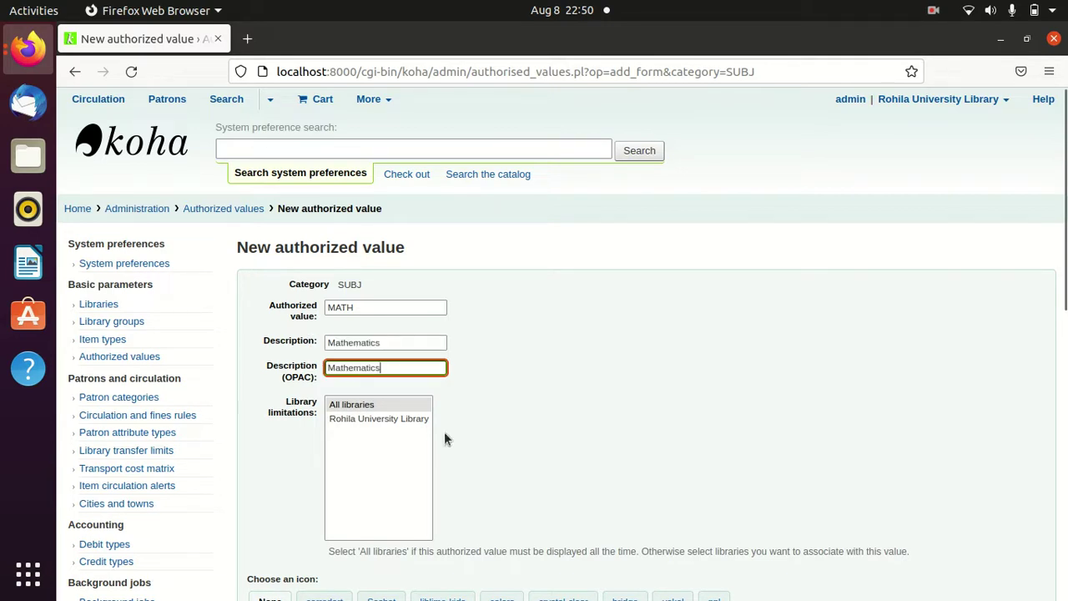
{"action": "scroll", "coordinate": [523, 453], "scroll_direction": "down", "scroll_amount": 4}
{"action": "left_click", "coordinate": [261, 508]}
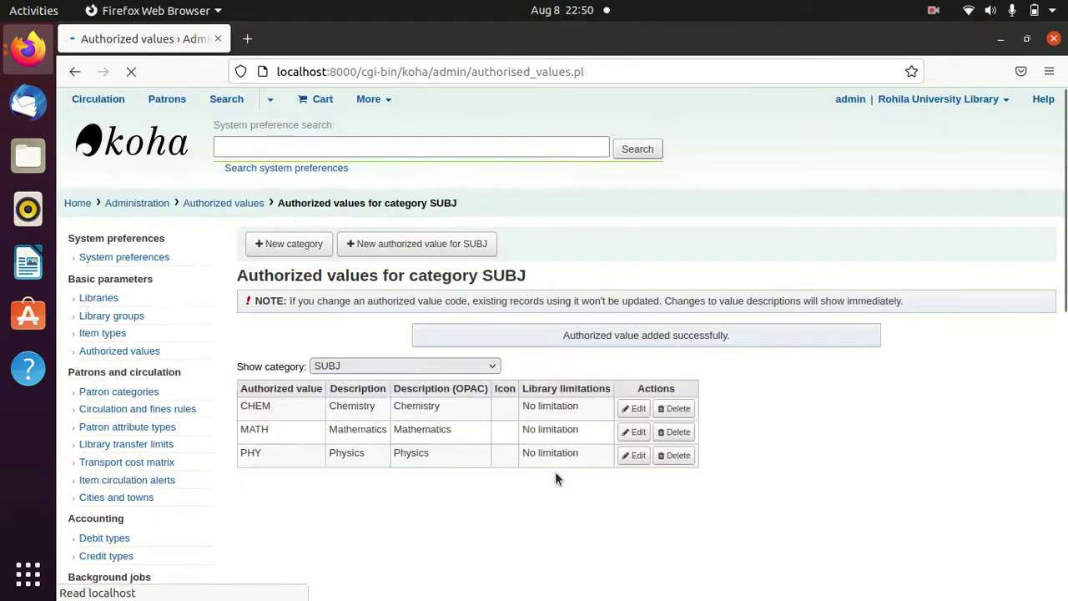
{"action": "scroll", "coordinate": [555, 472], "scroll_direction": "down", "scroll_amount": 2}
{"action": "scroll", "coordinate": [555, 471], "scroll_direction": "down", "scroll_amount": 1}
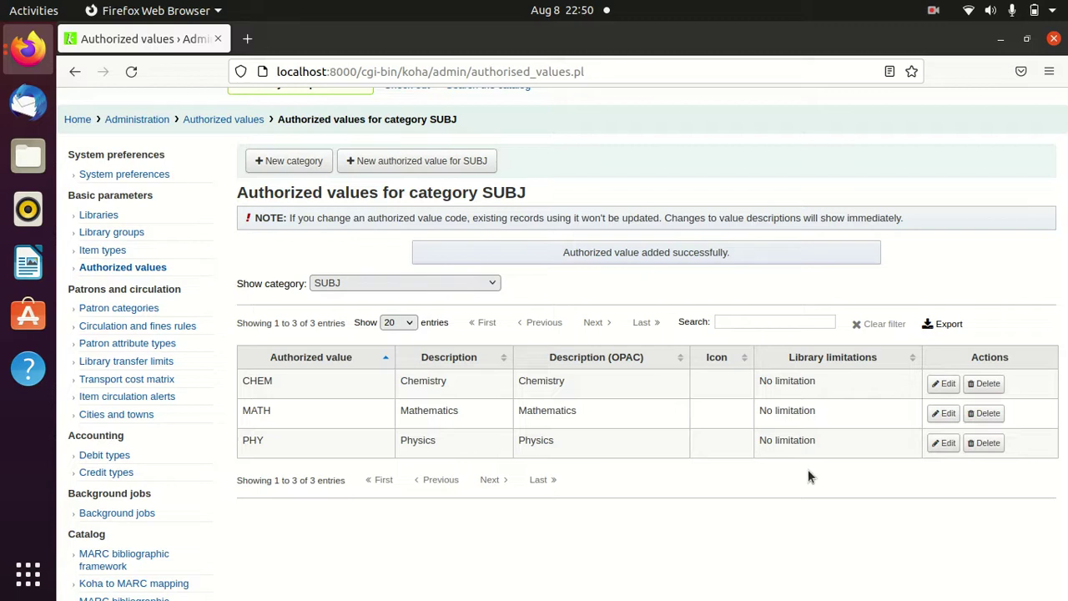
{"action": "scroll", "coordinate": [808, 472], "scroll_direction": "up", "scroll_amount": 2}
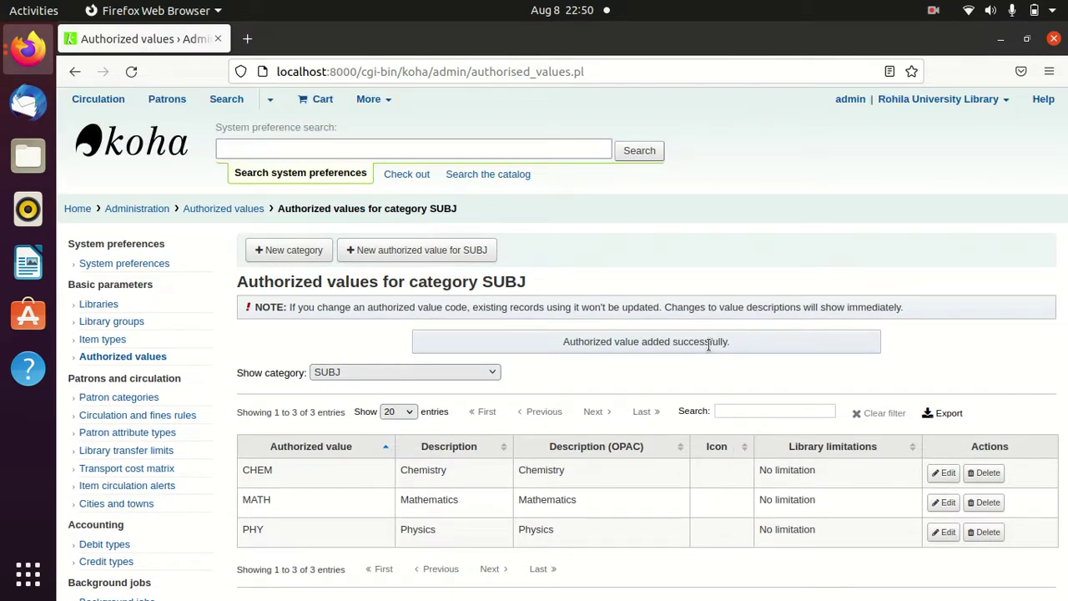
Open the MARC structure of the Default framework from the MARC bibliographic framework settings in Koha administration
{"action": "left_click", "coordinate": [175, 149]}
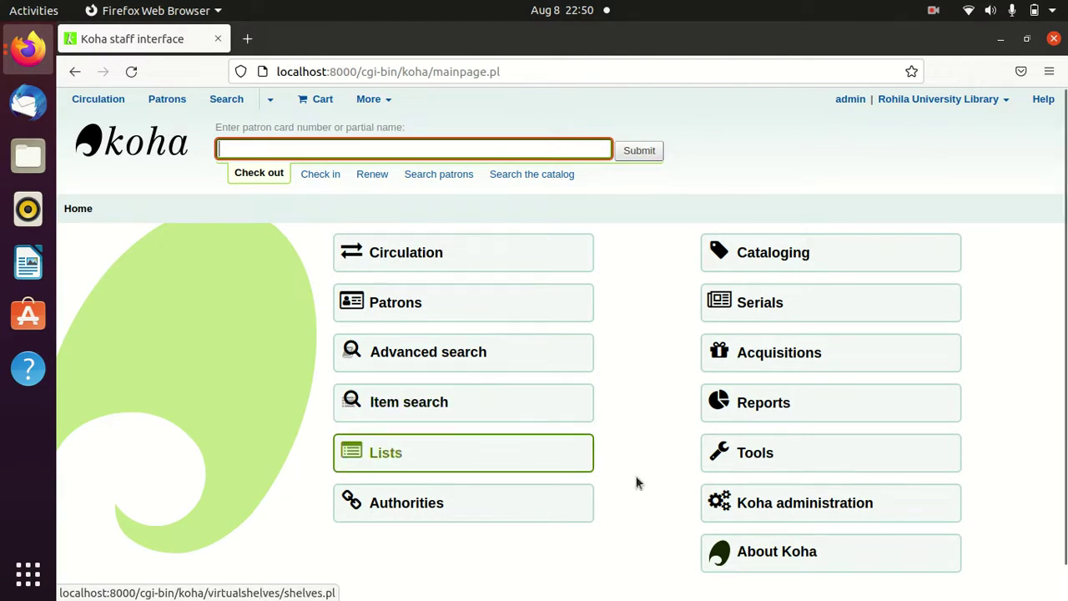
{"action": "left_click", "coordinate": [826, 517]}
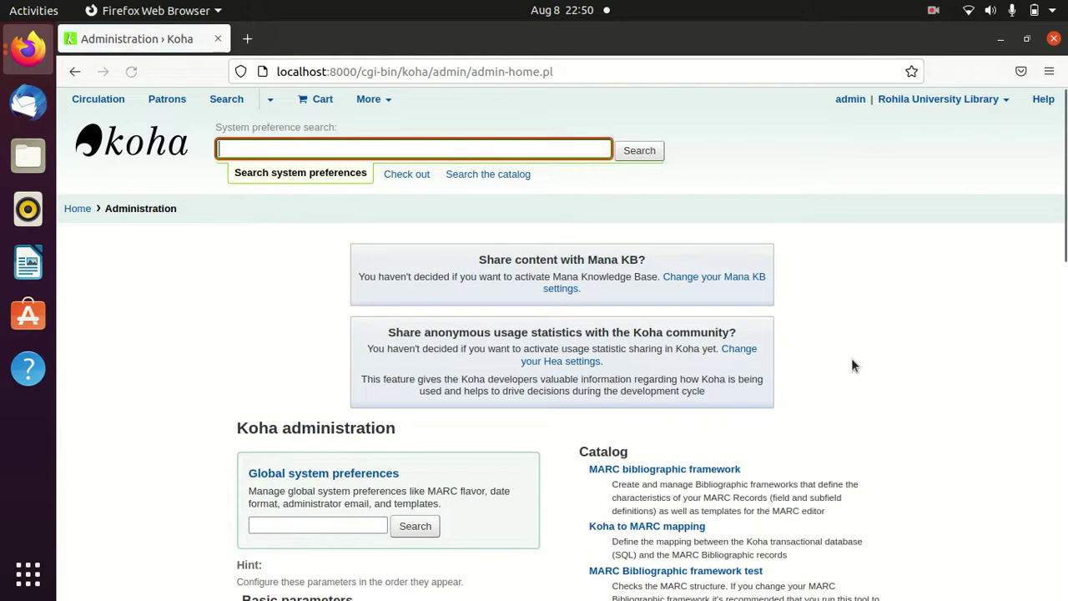
{"action": "scroll", "coordinate": [842, 340], "scroll_direction": "down", "scroll_amount": 1}
{"action": "scroll", "coordinate": [843, 340], "scroll_direction": "down", "scroll_amount": 5}
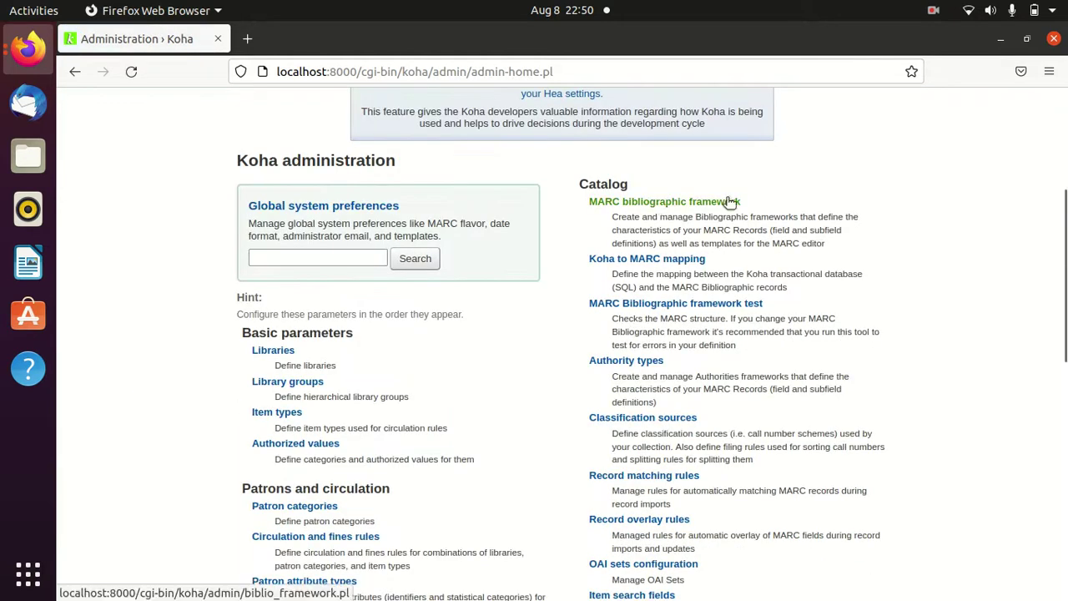
{"action": "left_click", "coordinate": [691, 203]}
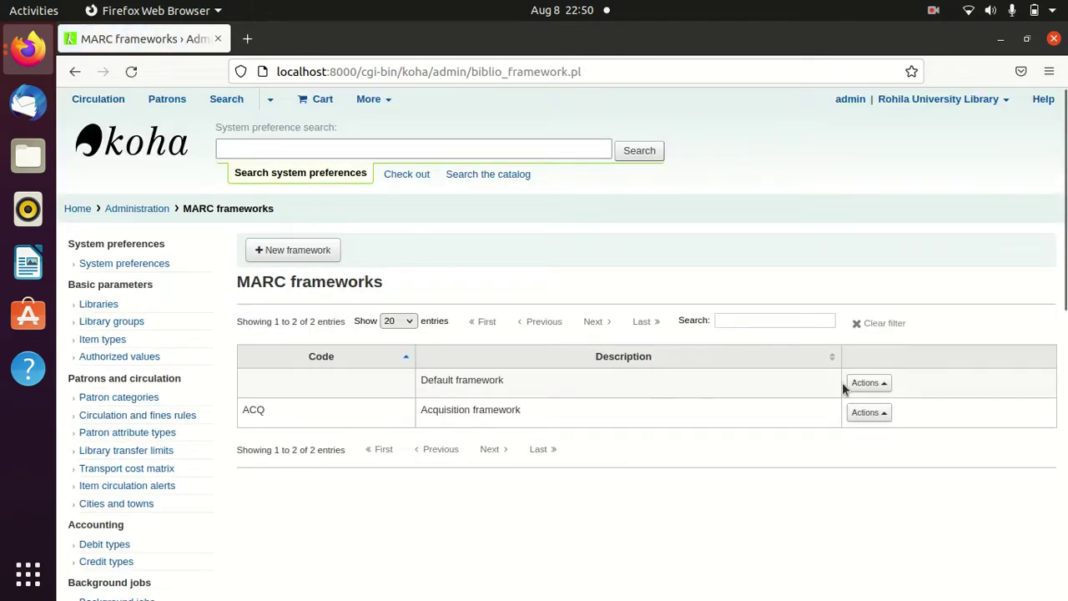
{"action": "left_click", "coordinate": [868, 385]}
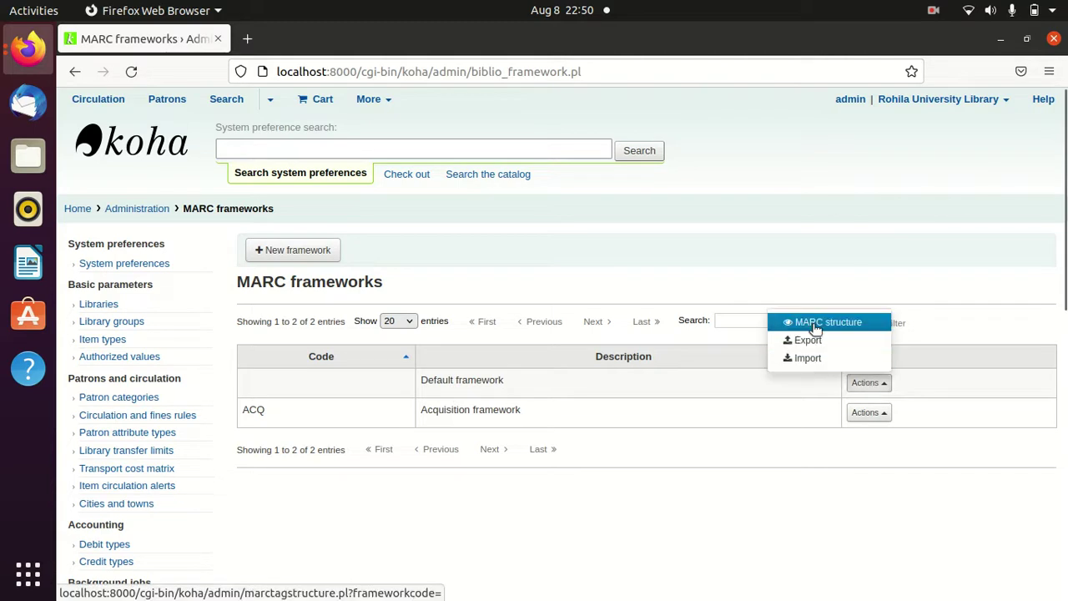
{"action": "left_click", "coordinate": [815, 322]}
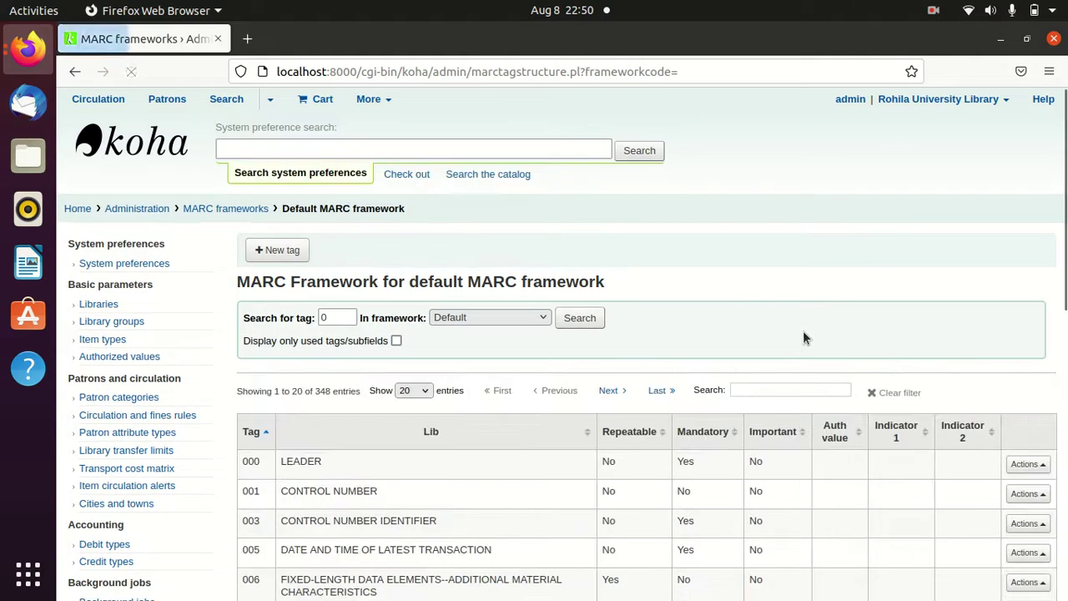
Search the Default MARC framework for tag 952
{"action": "left_click", "coordinate": [340, 319]}
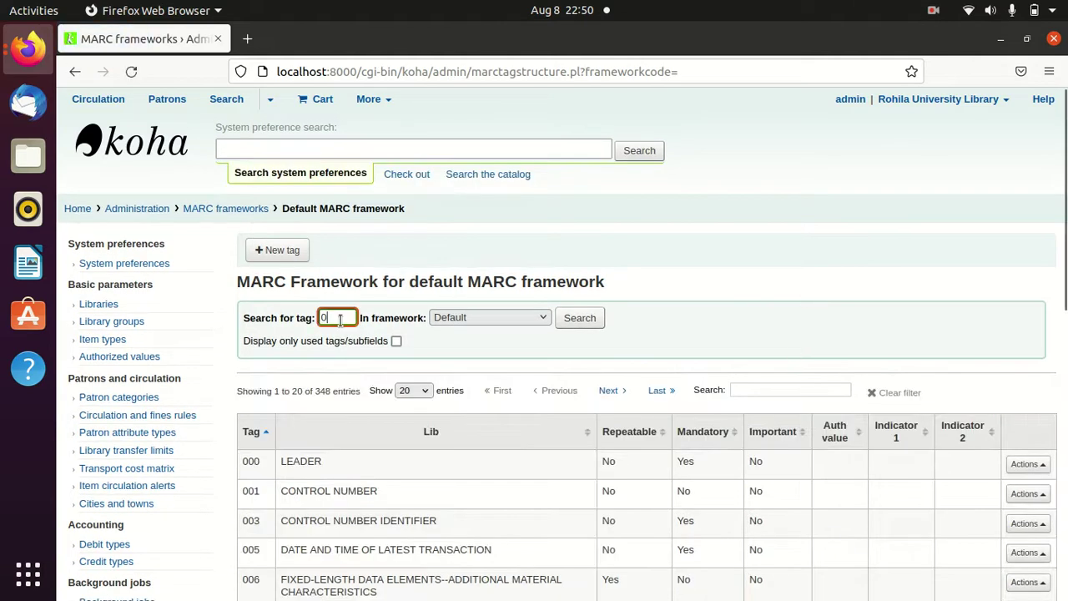
{"action": "key", "text": "BackSpace"}
{"action": "type", "text": "962"}
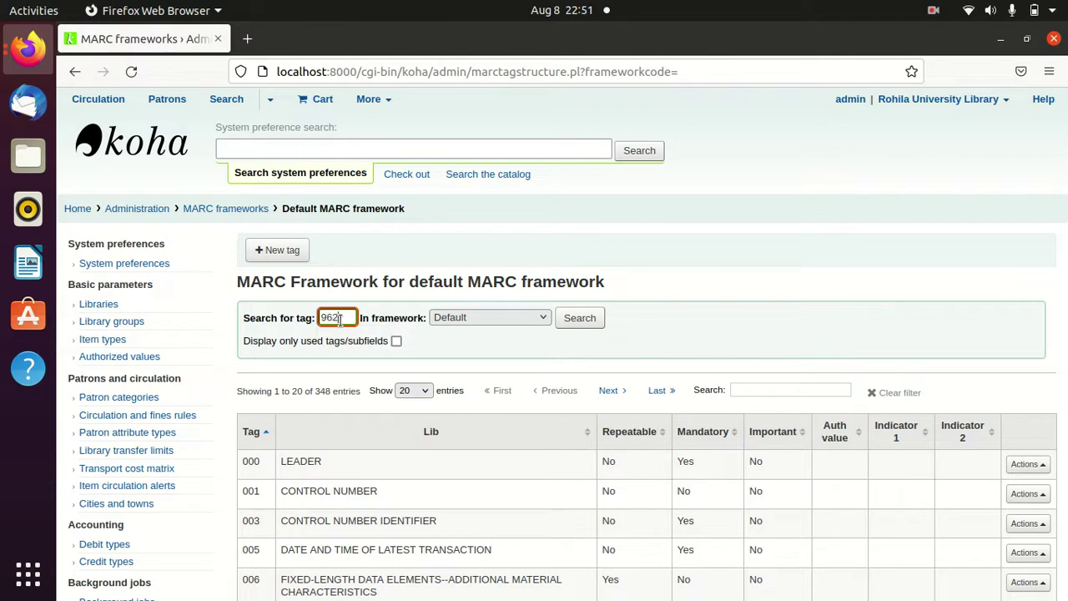
{"action": "key", "text": "BackSpace"}
{"action": "key", "text": "BackSpace"}
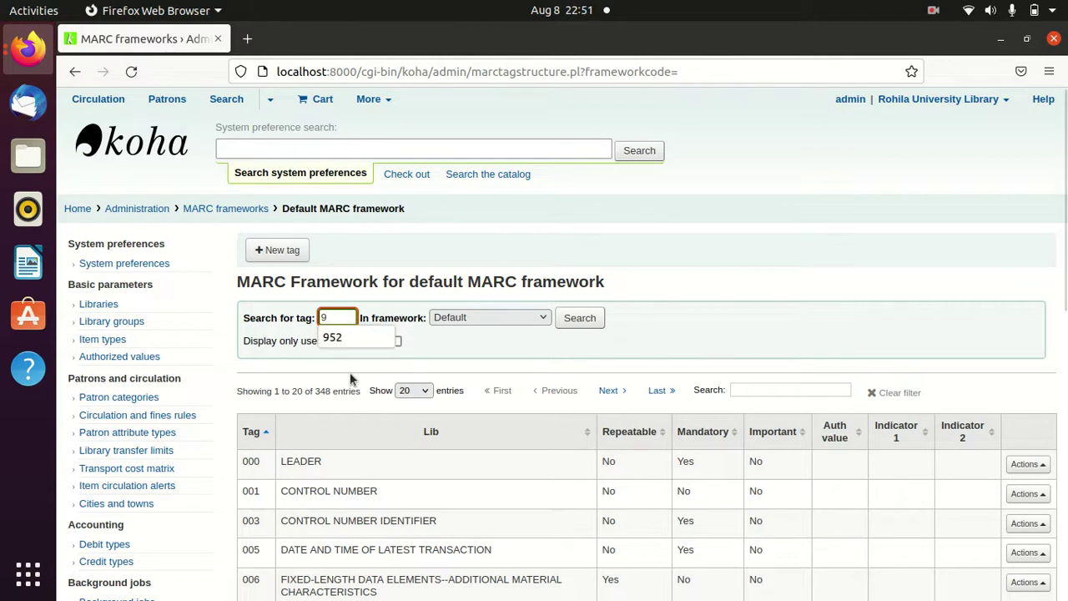
{"action": "left_click", "coordinate": [335, 341]}
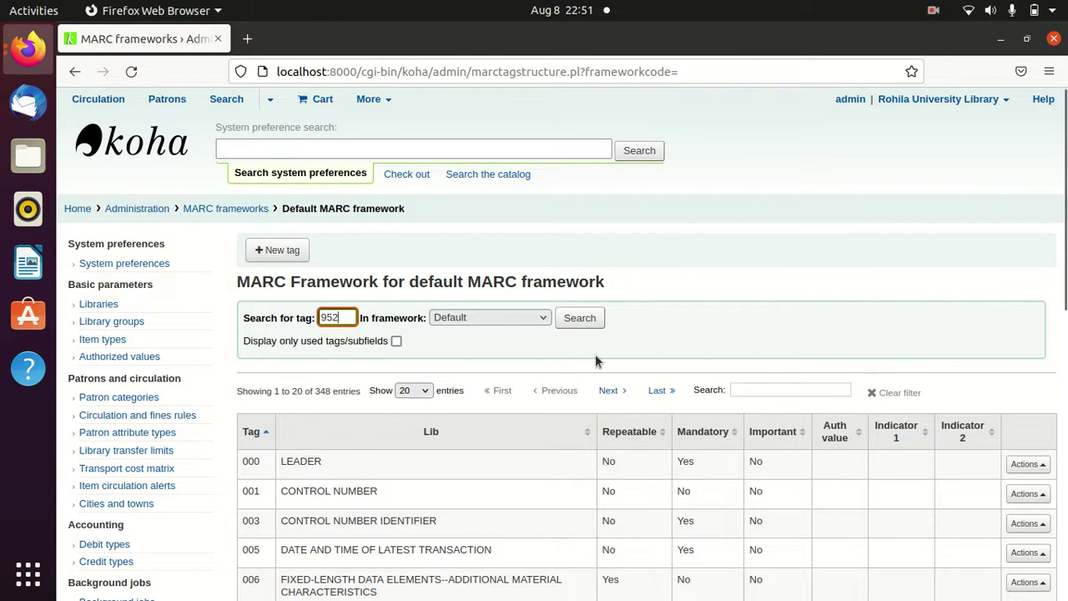
{"action": "left_click", "coordinate": [591, 320]}
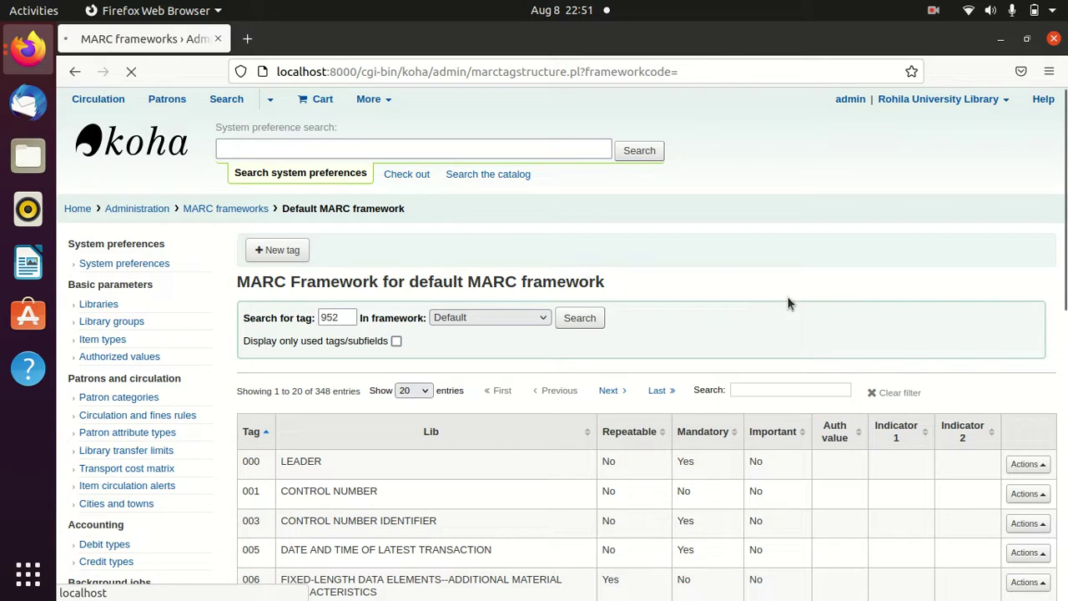
{"action": "scroll", "coordinate": [786, 301], "scroll_direction": "down", "scroll_amount": 4}
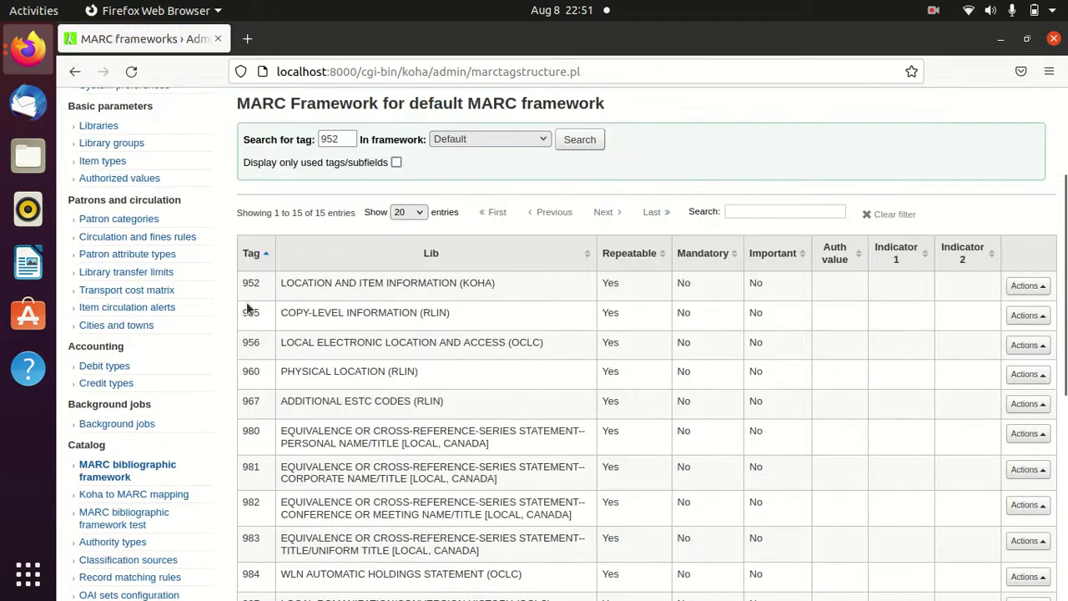
View the subfields of tag 952 and look through the list for the Shelving control number subfield
{"action": "left_click", "coordinate": [1028, 285]}
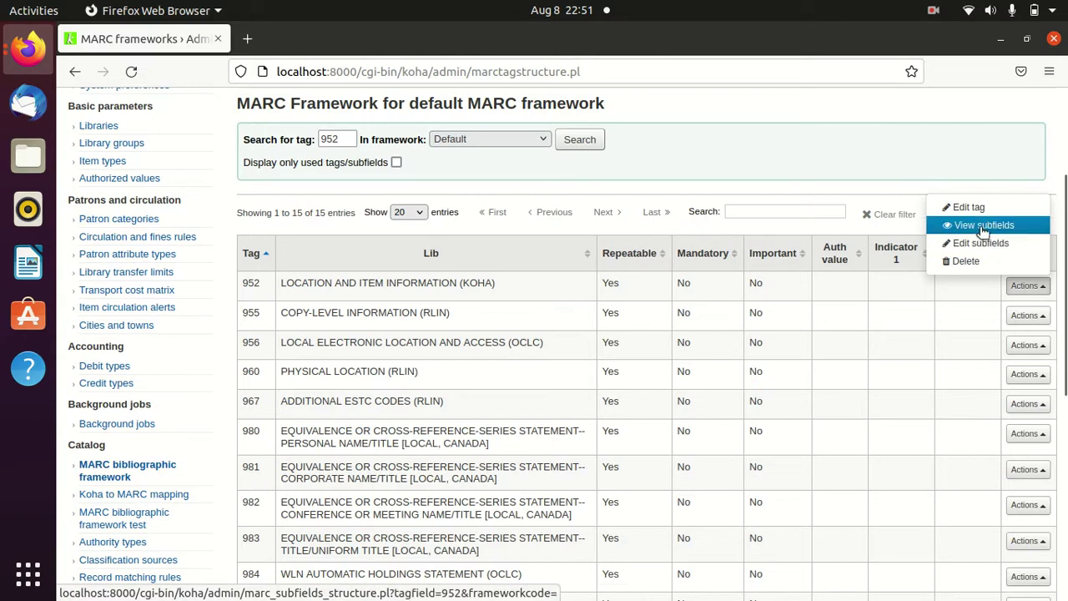
{"action": "left_click", "coordinate": [985, 232]}
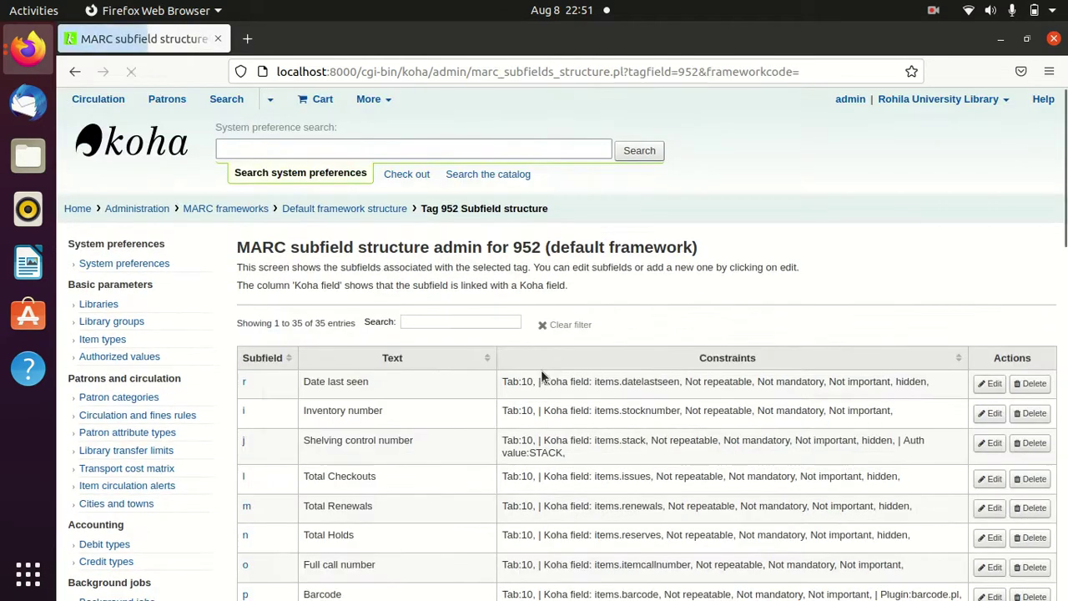
{"action": "scroll", "coordinate": [540, 377], "scroll_direction": "down", "scroll_amount": 5}
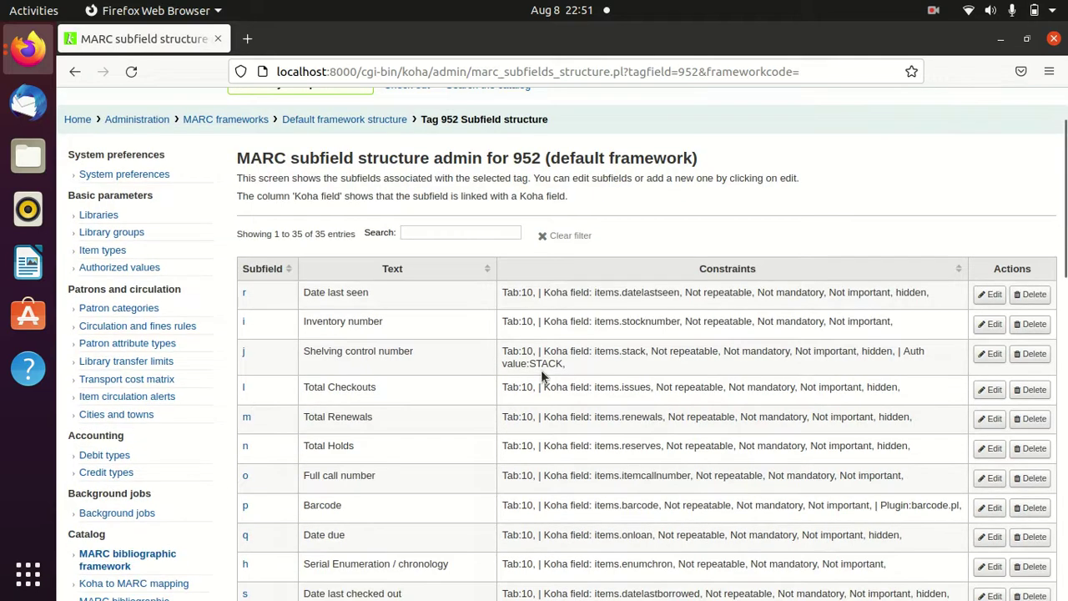
{"action": "scroll", "coordinate": [319, 382], "scroll_direction": "up", "scroll_amount": 3}
{"action": "scroll", "coordinate": [423, 433], "scroll_direction": "down", "scroll_amount": 2}
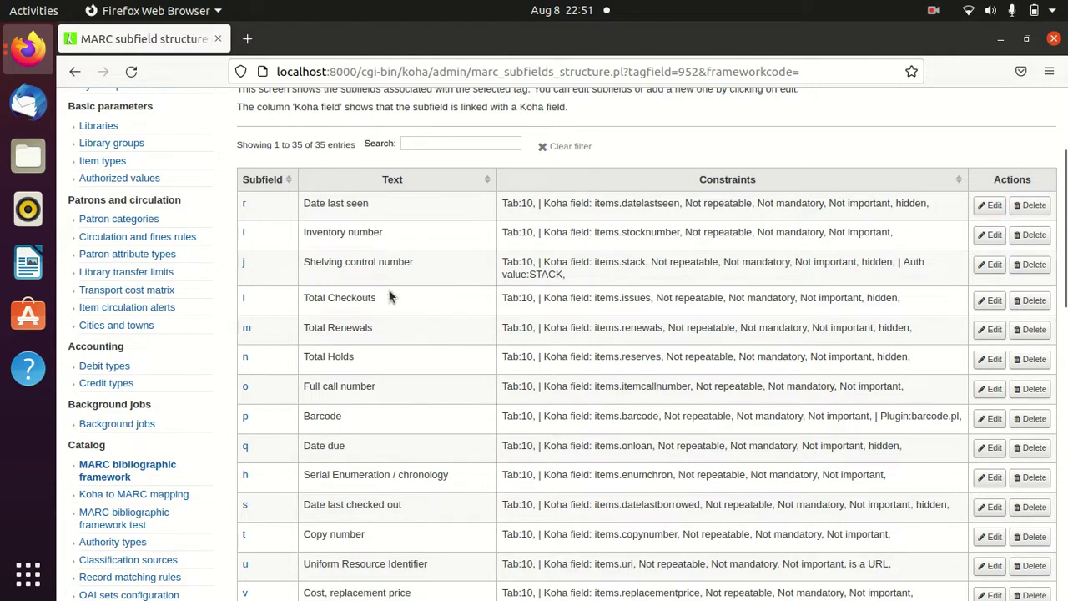
{"action": "scroll", "coordinate": [407, 333], "scroll_direction": "down", "scroll_amount": 4}
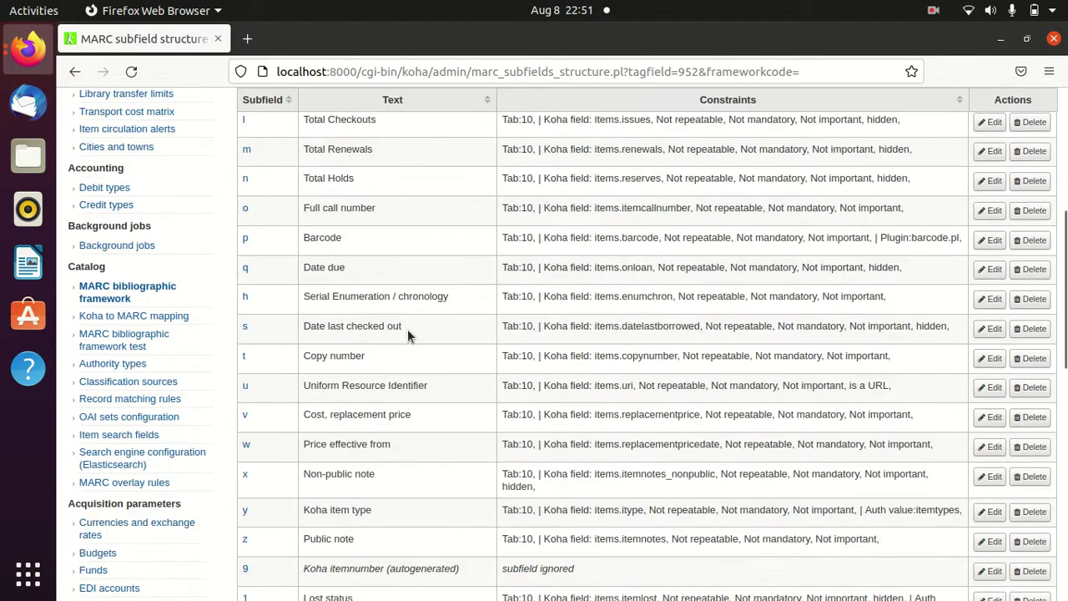
{"action": "scroll", "coordinate": [416, 368], "scroll_direction": "down", "scroll_amount": 4}
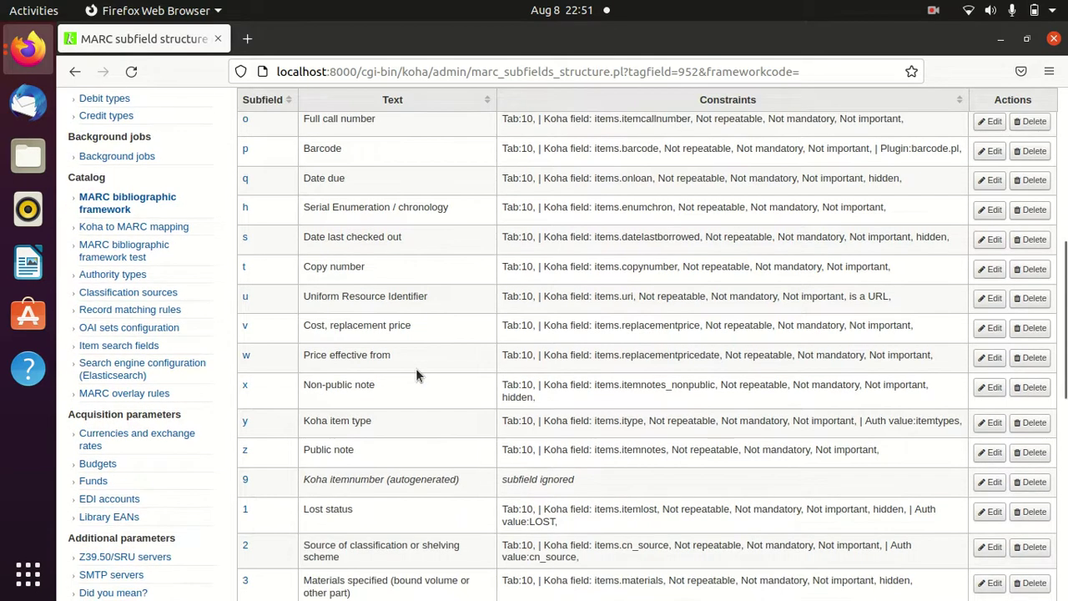
{"action": "scroll", "coordinate": [416, 368], "scroll_direction": "down", "scroll_amount": 2}
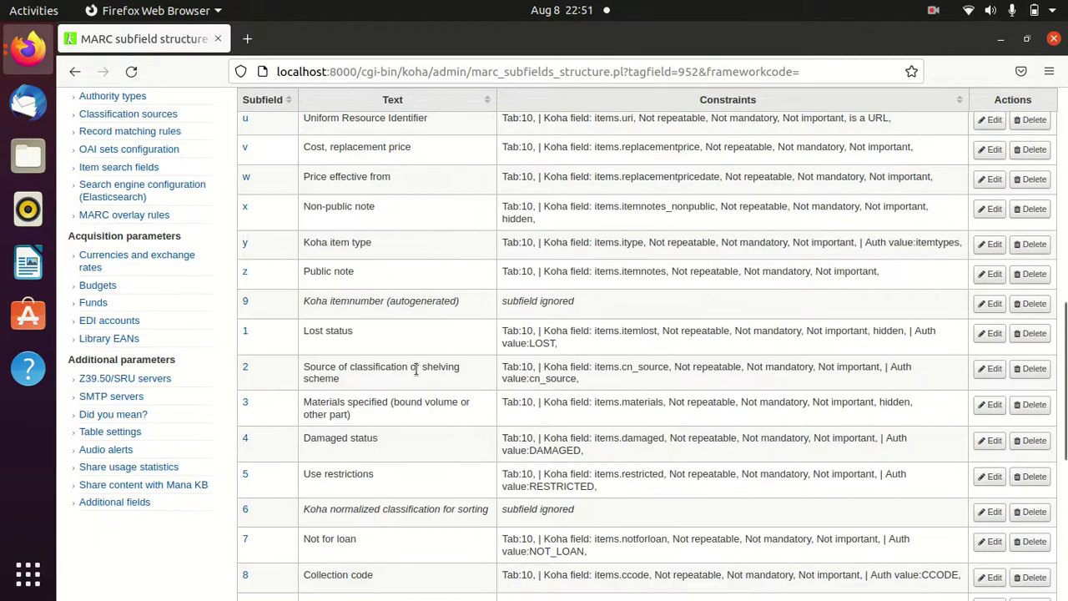
{"action": "scroll", "coordinate": [415, 368], "scroll_direction": "up", "scroll_amount": 10}
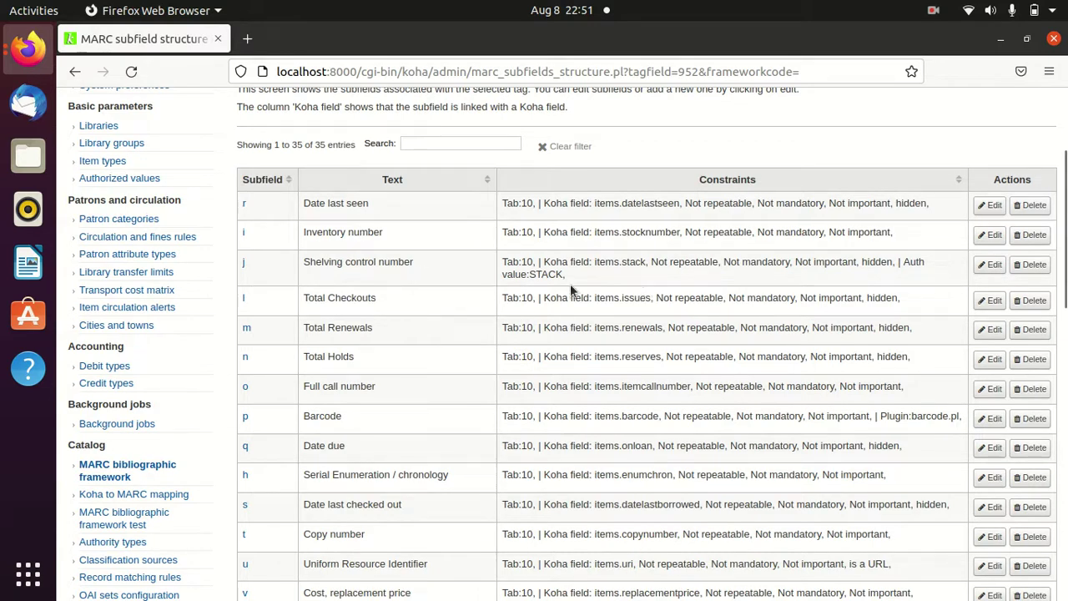
Edit subfield j of tag 952, setting both the librarian text and the OPAC text to Subject
{"action": "left_click", "coordinate": [995, 266]}
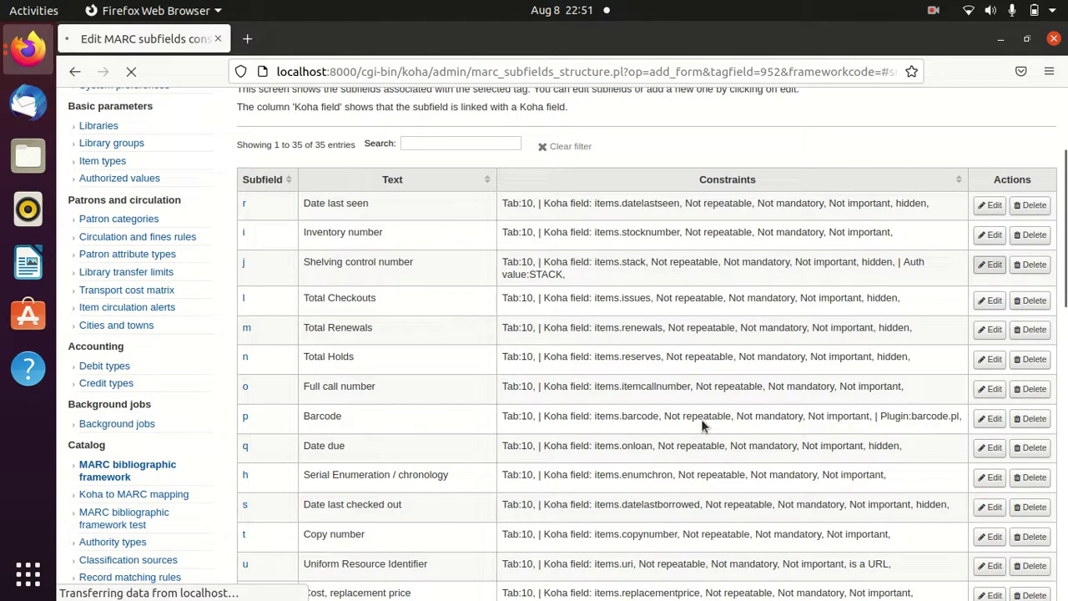
{"action": "scroll", "coordinate": [703, 416], "scroll_direction": "down", "scroll_amount": 8}
{"action": "scroll", "coordinate": [641, 434], "scroll_direction": "up", "scroll_amount": 8}
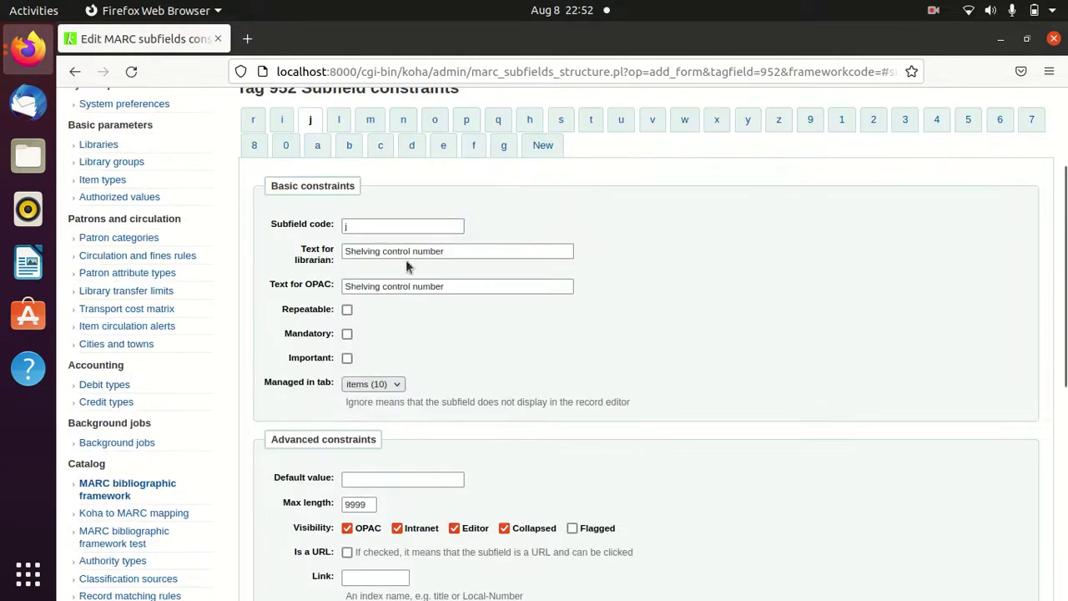
{"action": "left_click", "coordinate": [392, 226]}
{"action": "left_click", "coordinate": [463, 251]}
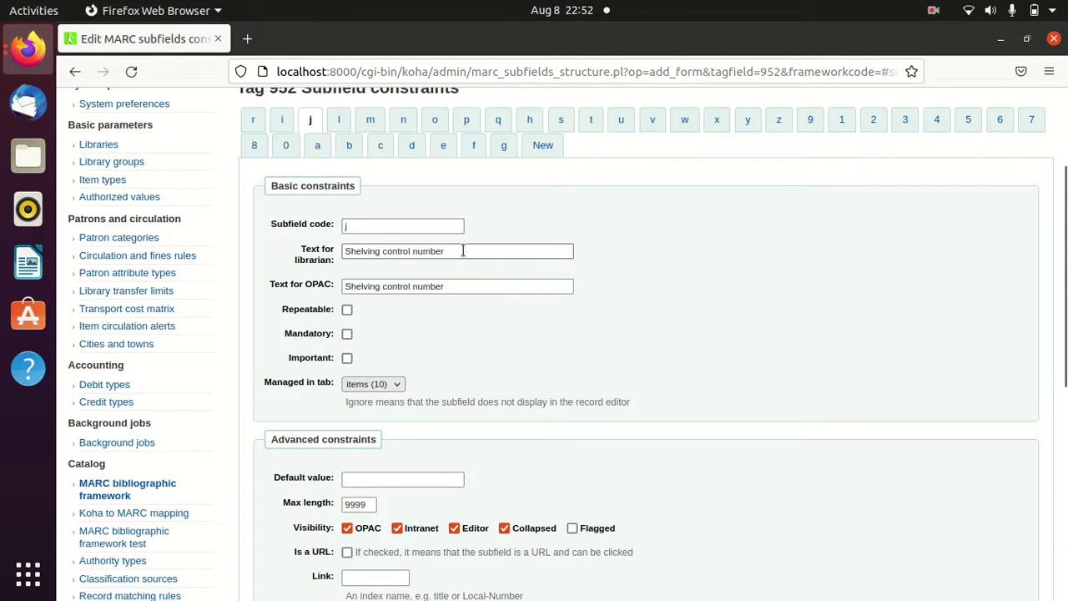
{"action": "left_click_drag", "start_coordinate": [463, 250], "coordinate": [332, 254]}
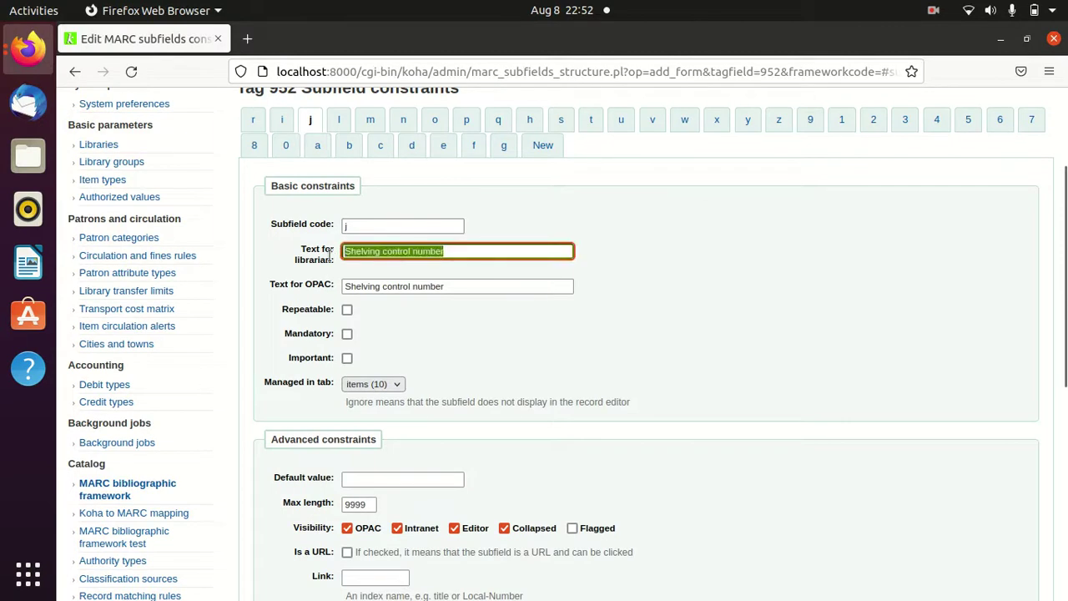
{"action": "type", "text": "Subject"}
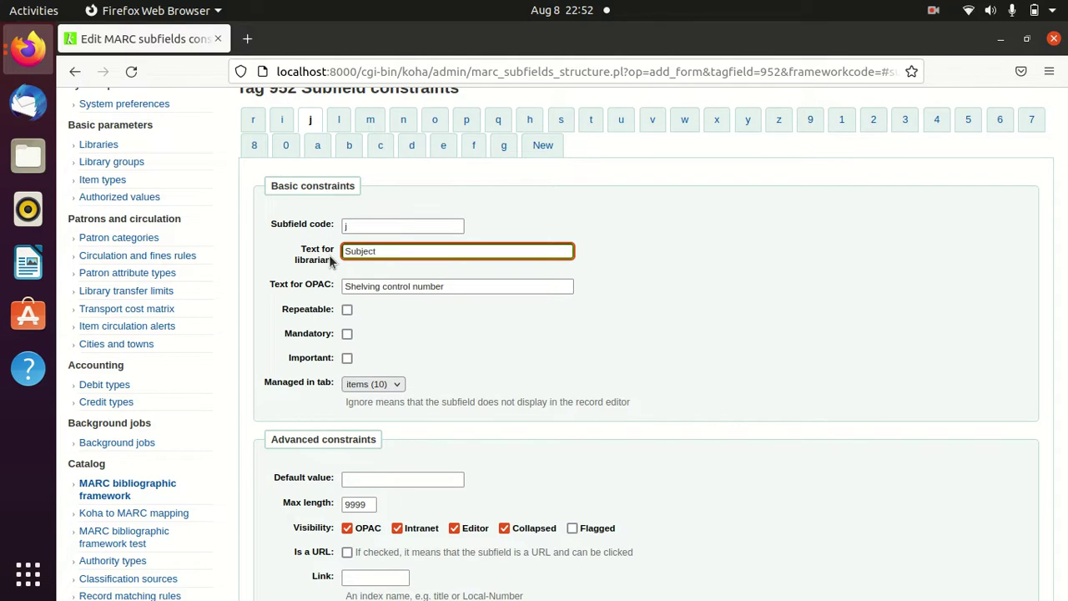
{"action": "key", "text": "Tab"}
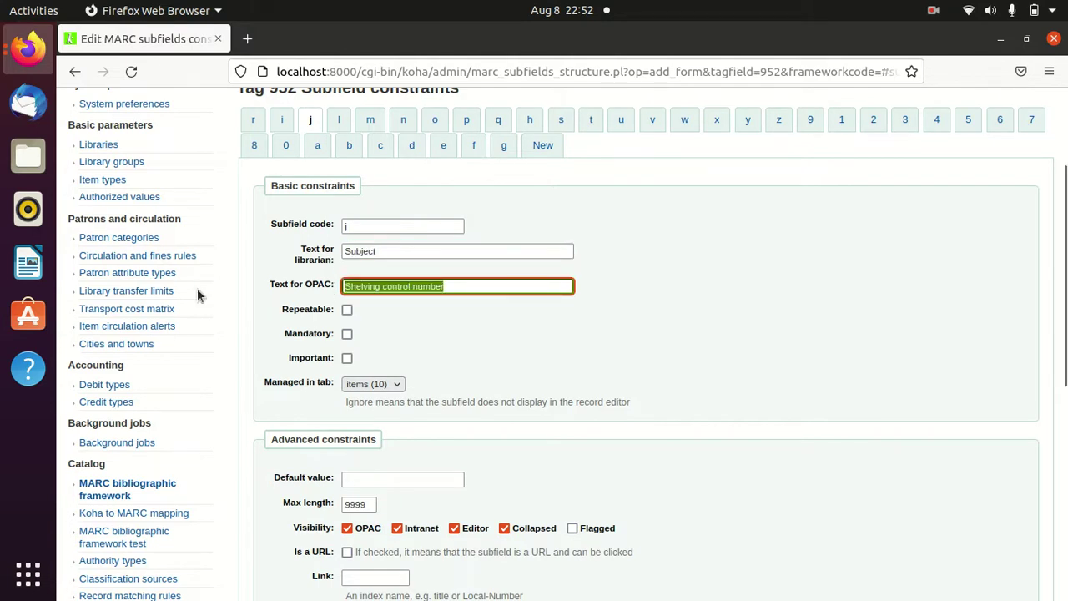
{"action": "type", "text": "Subject"}
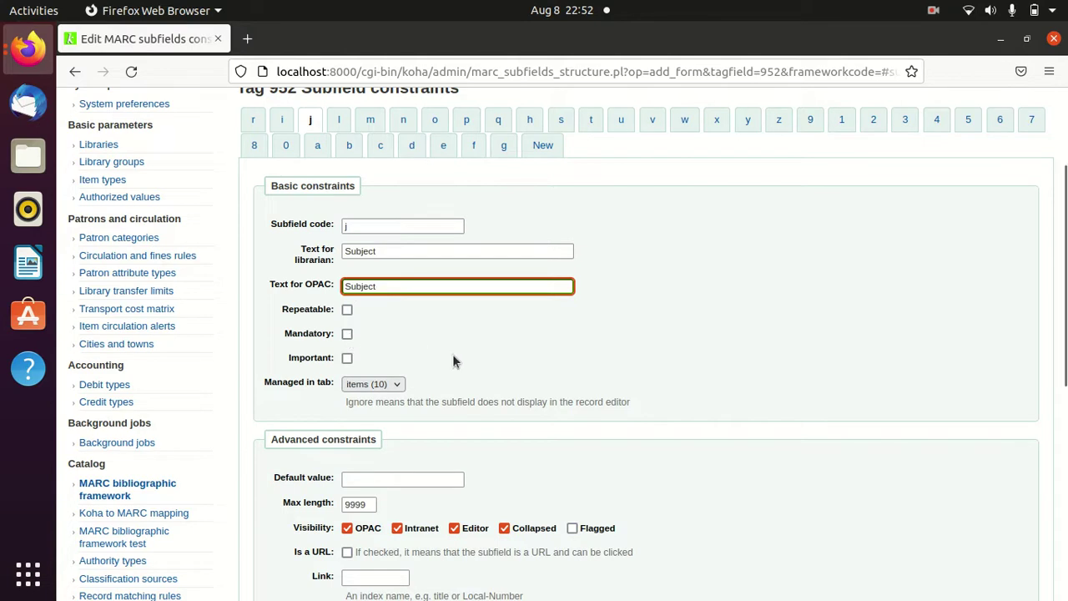
Set the authorized value category of subfield j to SUBJ
{"action": "scroll", "coordinate": [453, 360], "scroll_direction": "down", "scroll_amount": 4}
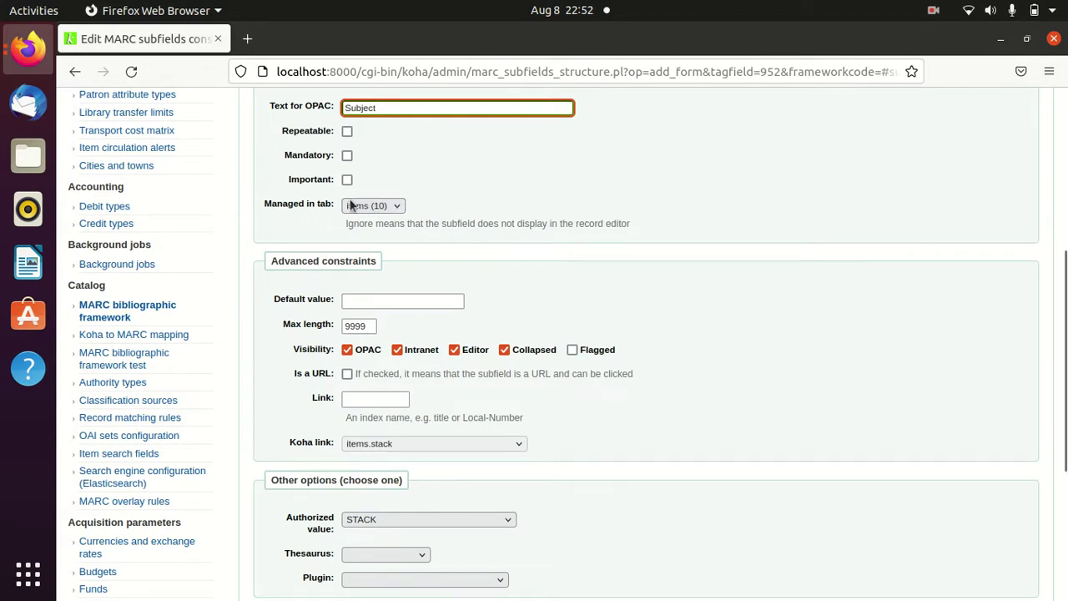
{"action": "scroll", "coordinate": [506, 452], "scroll_direction": "down", "scroll_amount": 2}
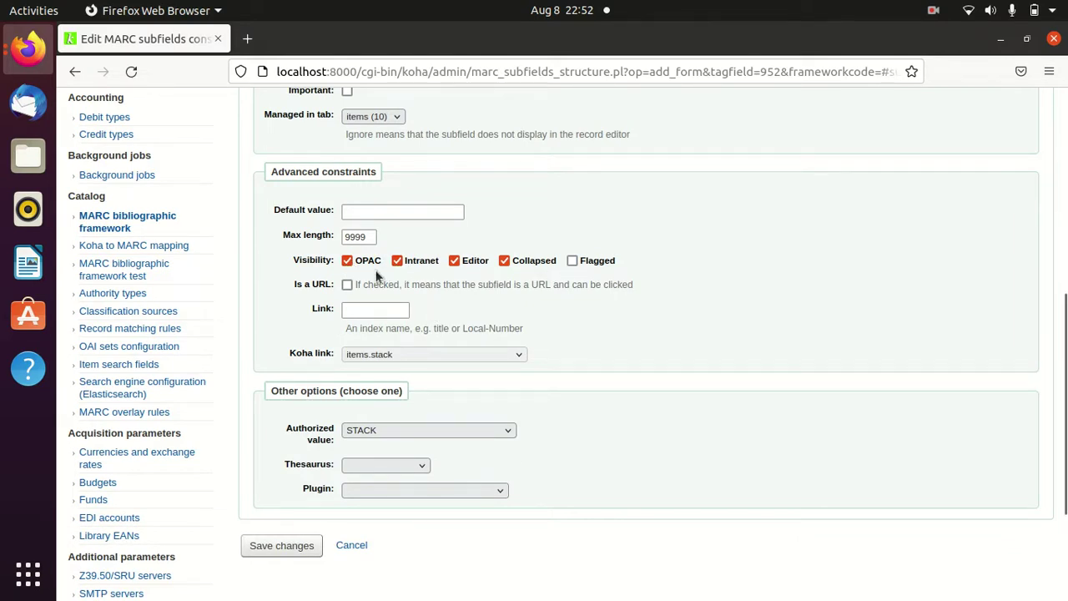
{"action": "scroll", "coordinate": [548, 367], "scroll_direction": "down", "scroll_amount": 2}
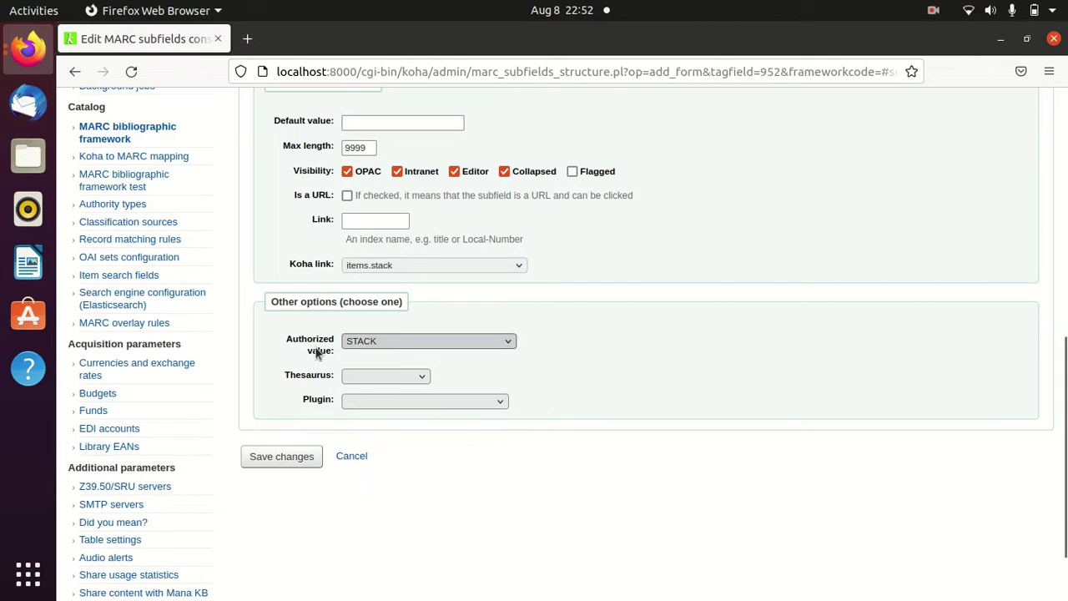
{"action": "left_click", "coordinate": [506, 340]}
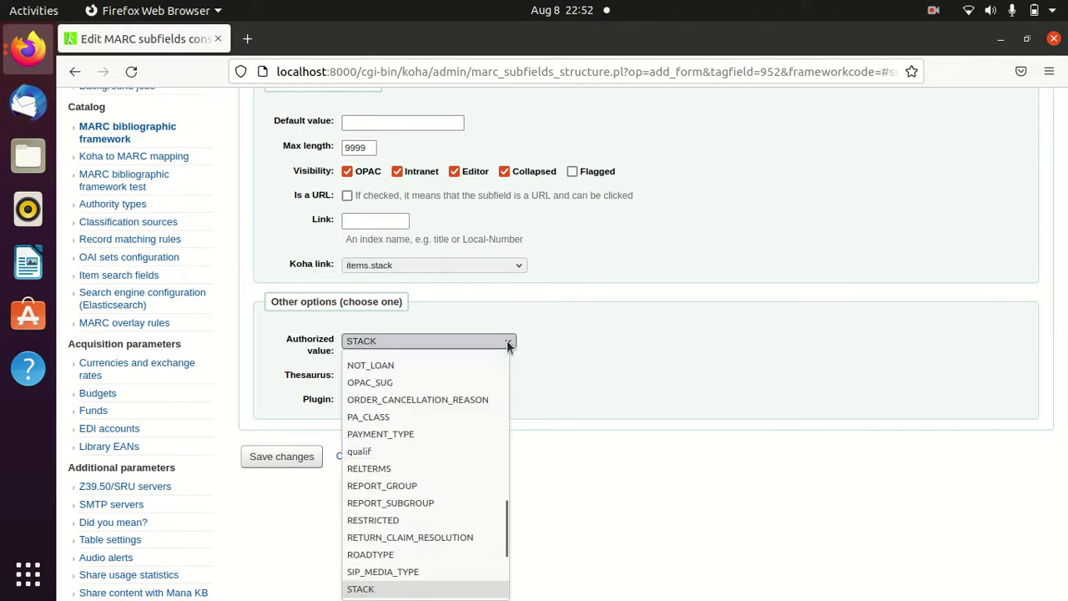
{"action": "scroll", "coordinate": [455, 432], "scroll_direction": "down", "scroll_amount": 3}
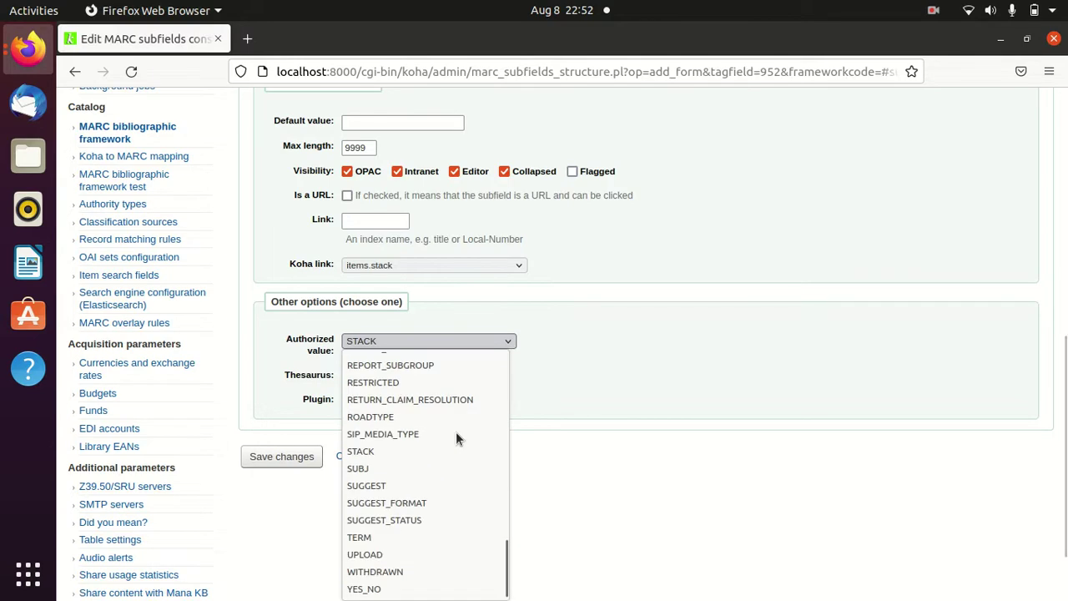
{"action": "left_click", "coordinate": [361, 470]}
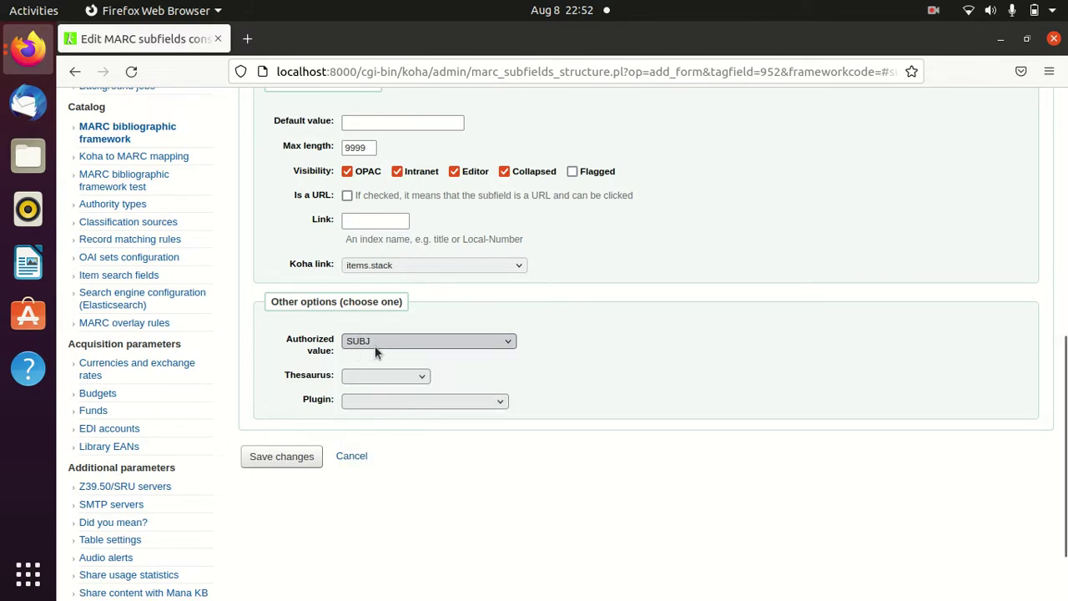
Save the changes to subfield j of tag 952 and return to the staff interface home page
{"action": "left_click", "coordinate": [284, 457]}
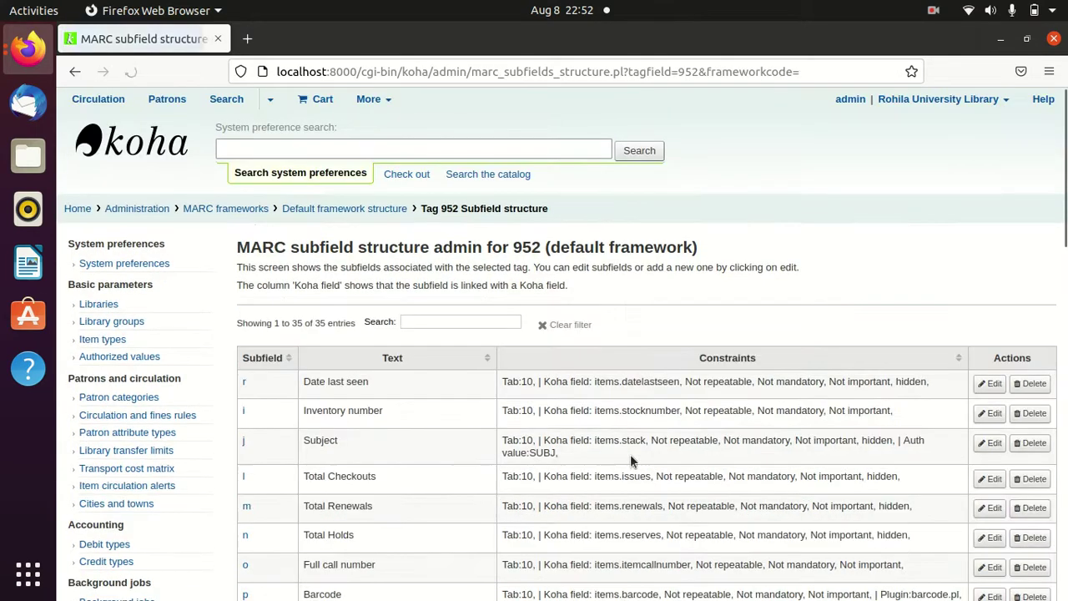
{"action": "left_click", "coordinate": [159, 147]}
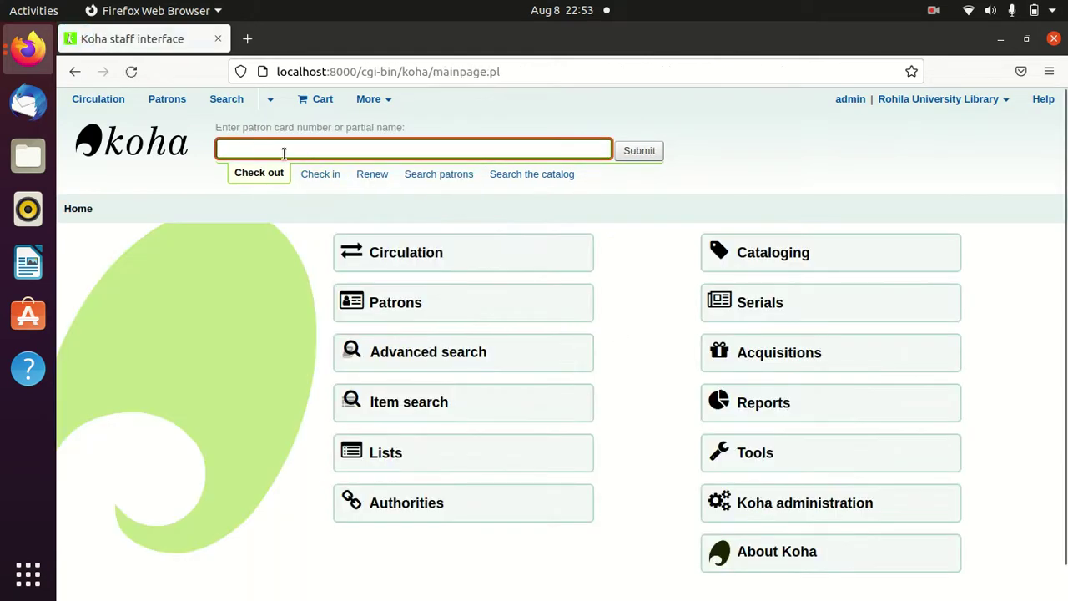
Search the catalog for 1 and open the resulting record's items for editing
{"action": "type", "text": "1"}
{"action": "left_click", "coordinate": [564, 172]}
{"action": "left_click", "coordinate": [628, 150]}
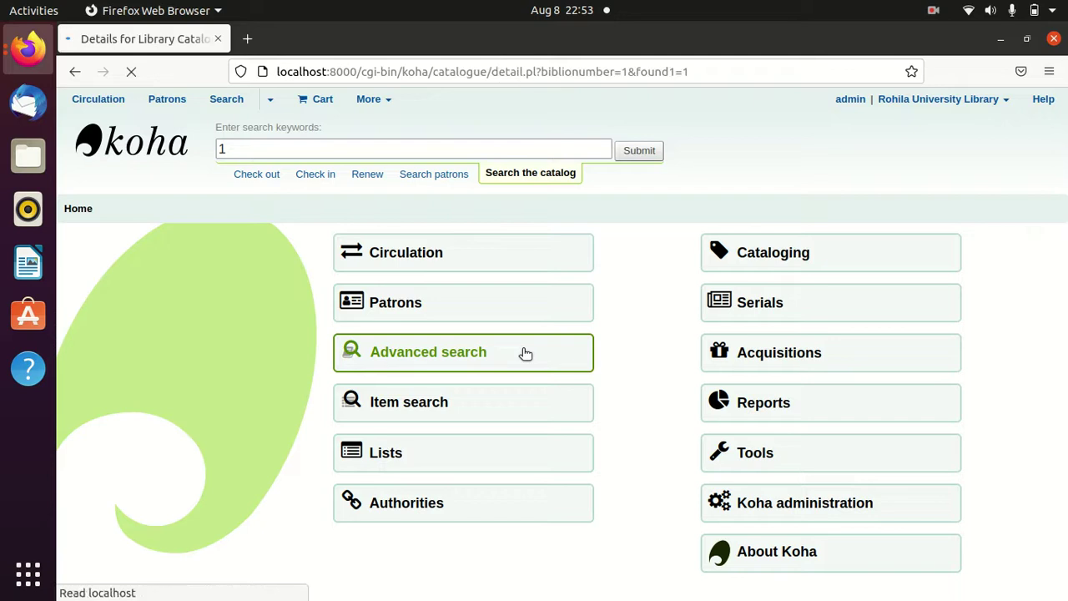
{"action": "left_click", "coordinate": [321, 250]}
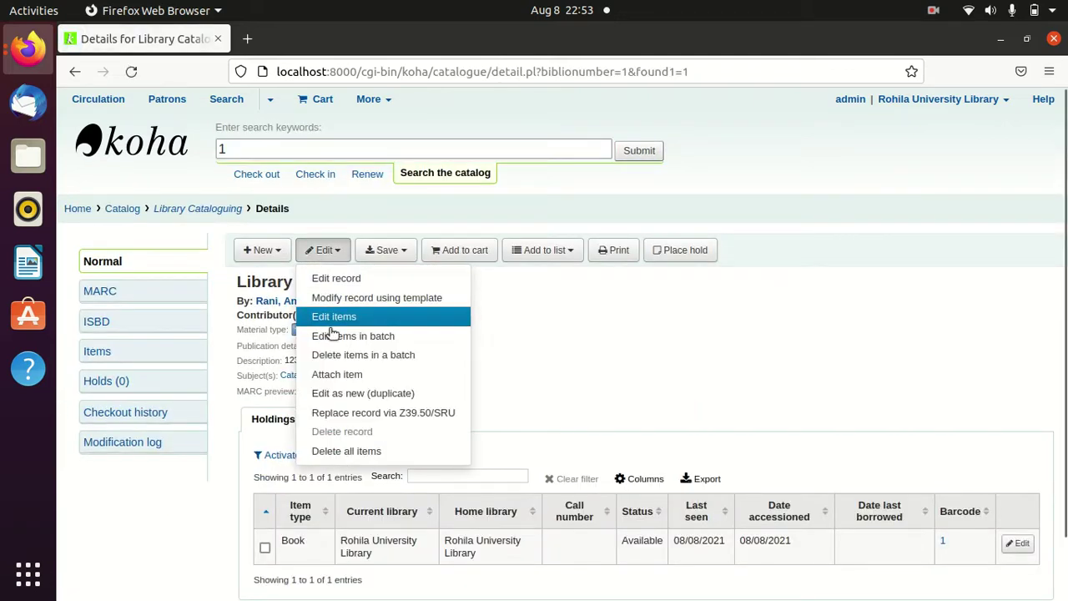
{"action": "left_click", "coordinate": [353, 317]}
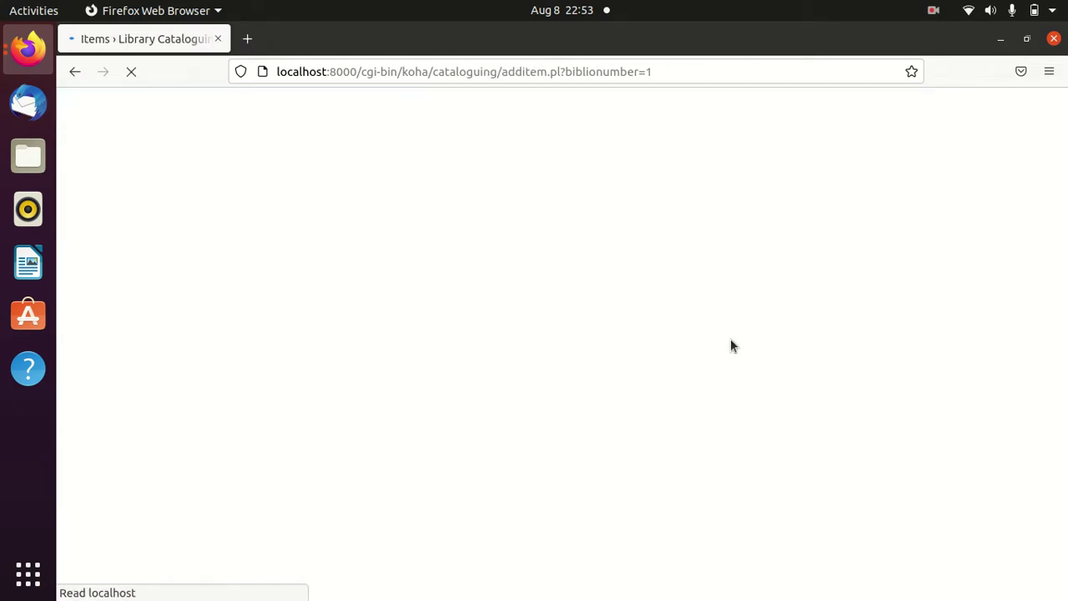
Find the j - Subject field in the Add item form and choose Chemistry as its value
{"action": "scroll", "coordinate": [730, 345], "scroll_direction": "down", "scroll_amount": 4}
{"action": "scroll", "coordinate": [730, 346], "scroll_direction": "down", "scroll_amount": 3}
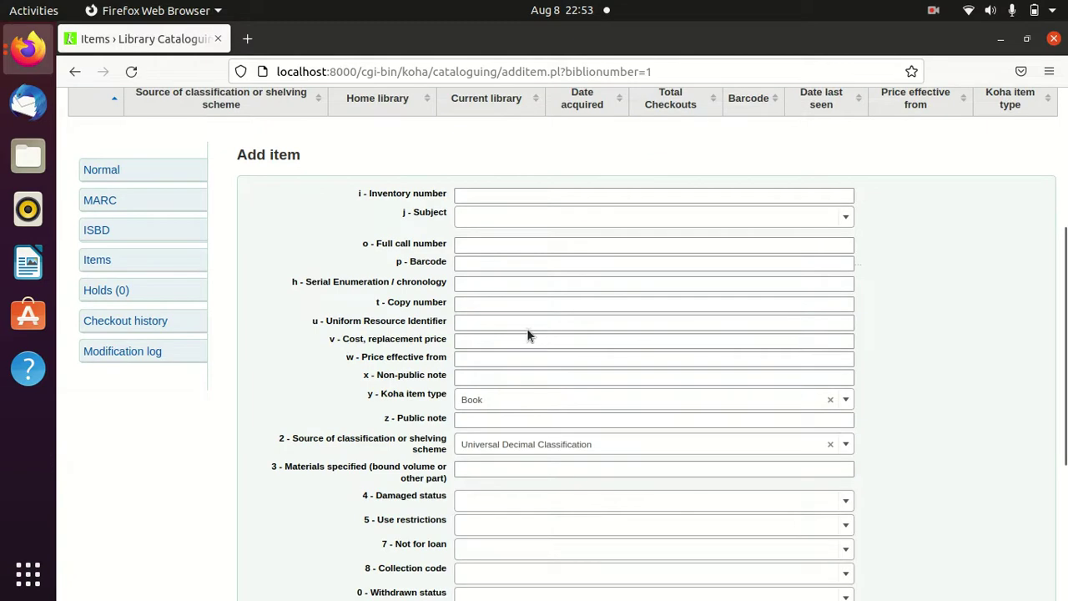
{"action": "scroll", "coordinate": [480, 296], "scroll_direction": "down", "scroll_amount": 5}
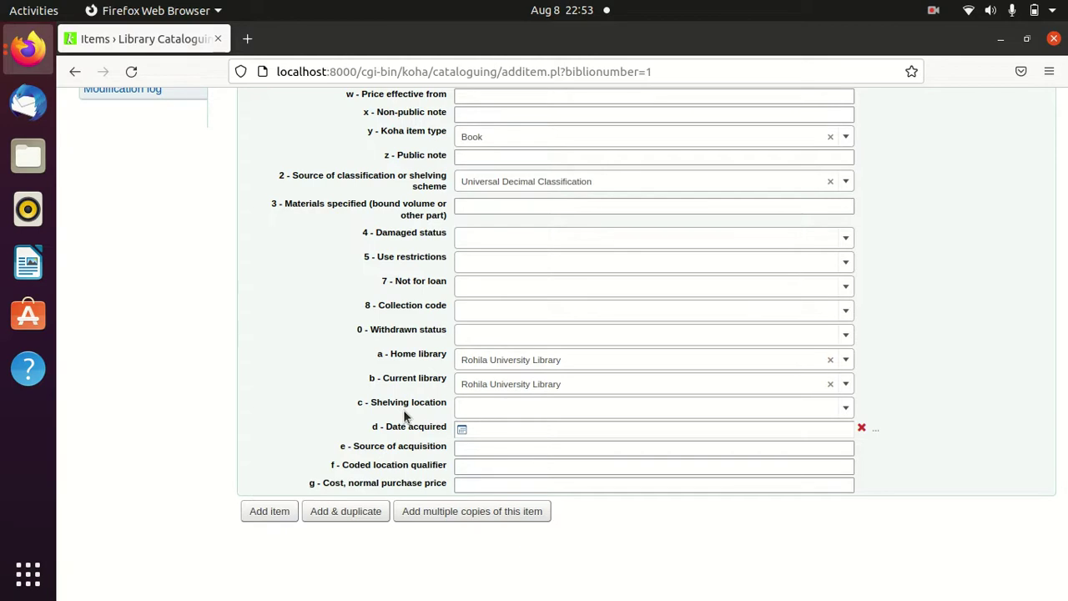
{"action": "scroll", "coordinate": [403, 415], "scroll_direction": "up", "scroll_amount": 4}
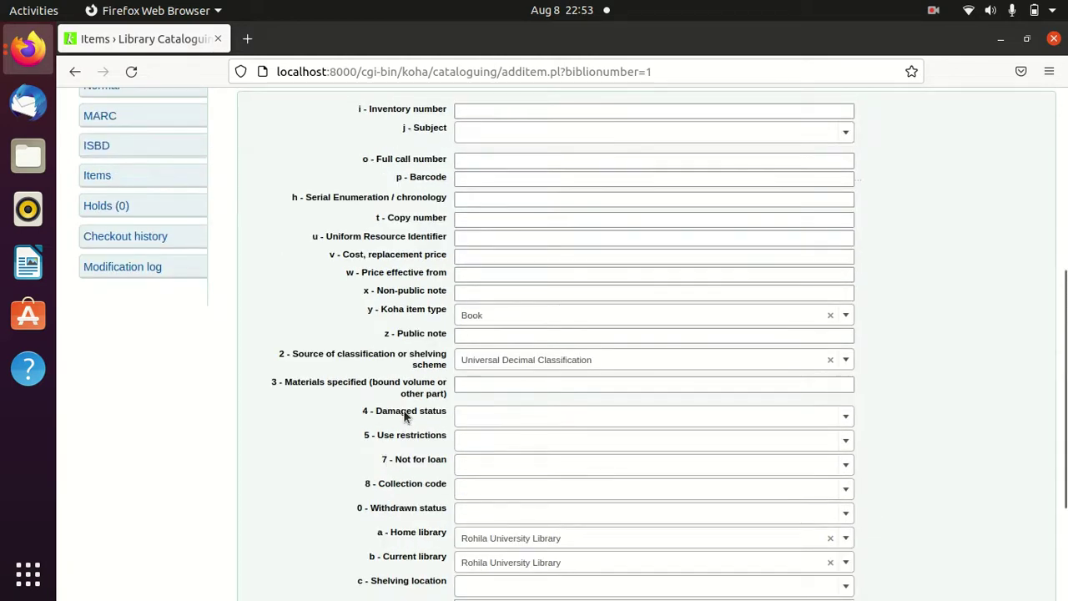
{"action": "scroll", "coordinate": [404, 414], "scroll_direction": "up", "scroll_amount": 2}
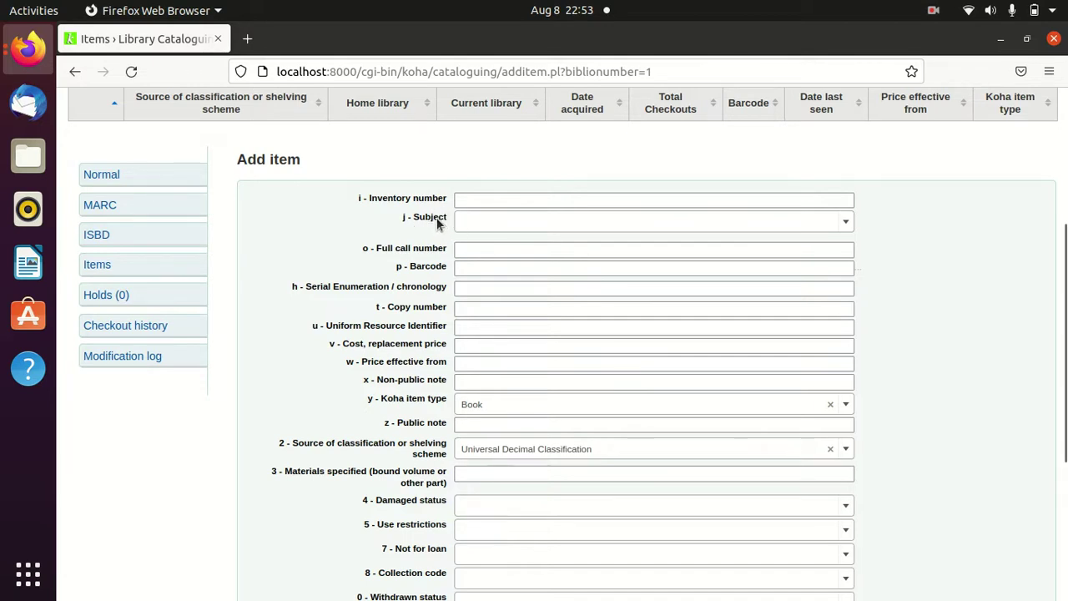
{"action": "left_click", "coordinate": [847, 225]}
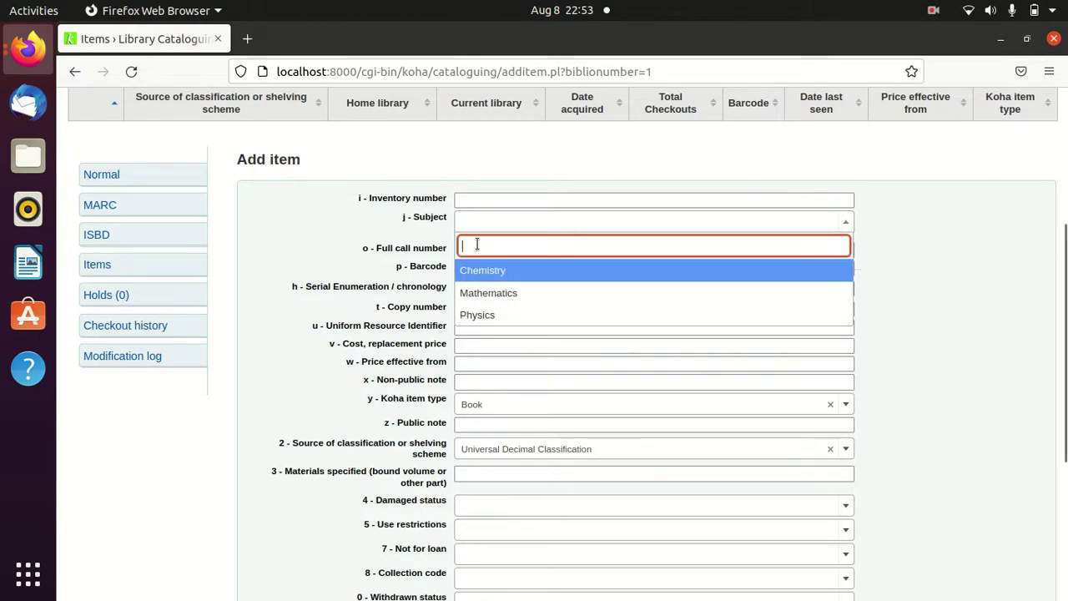
{"action": "left_click", "coordinate": [574, 271]}
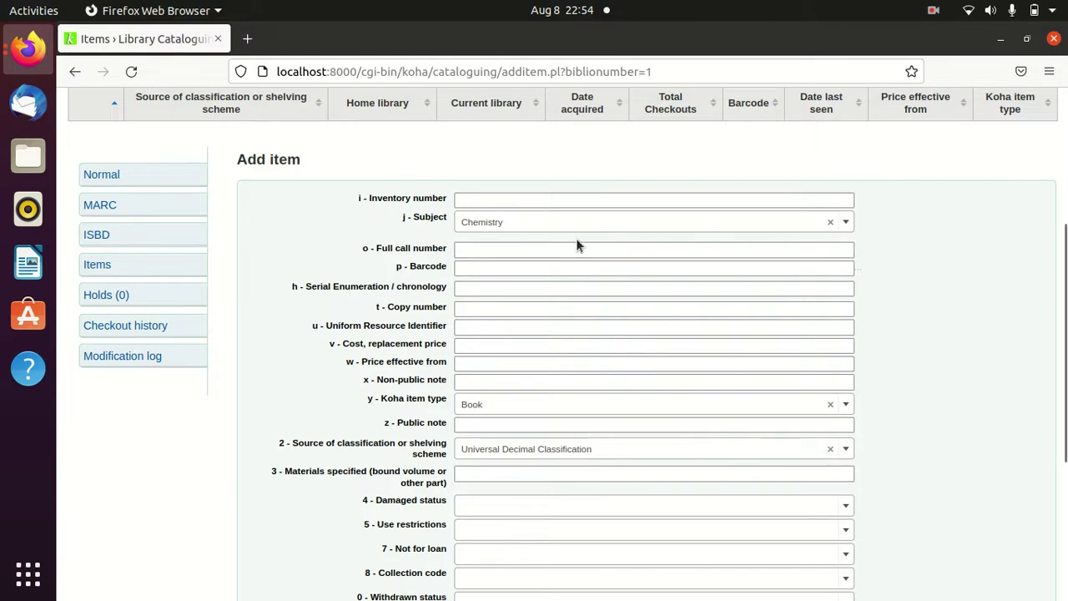
Review the values offered for the j - Subject field and leave the unsaved item form for the home page
{"action": "left_click", "coordinate": [716, 224]}
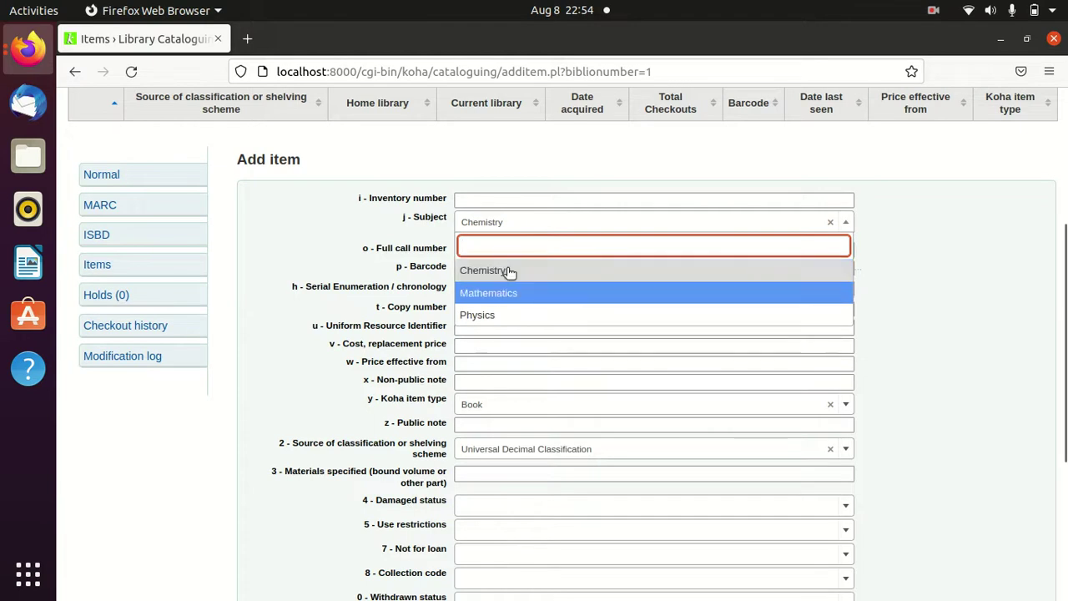
{"action": "left_click", "coordinate": [505, 232]}
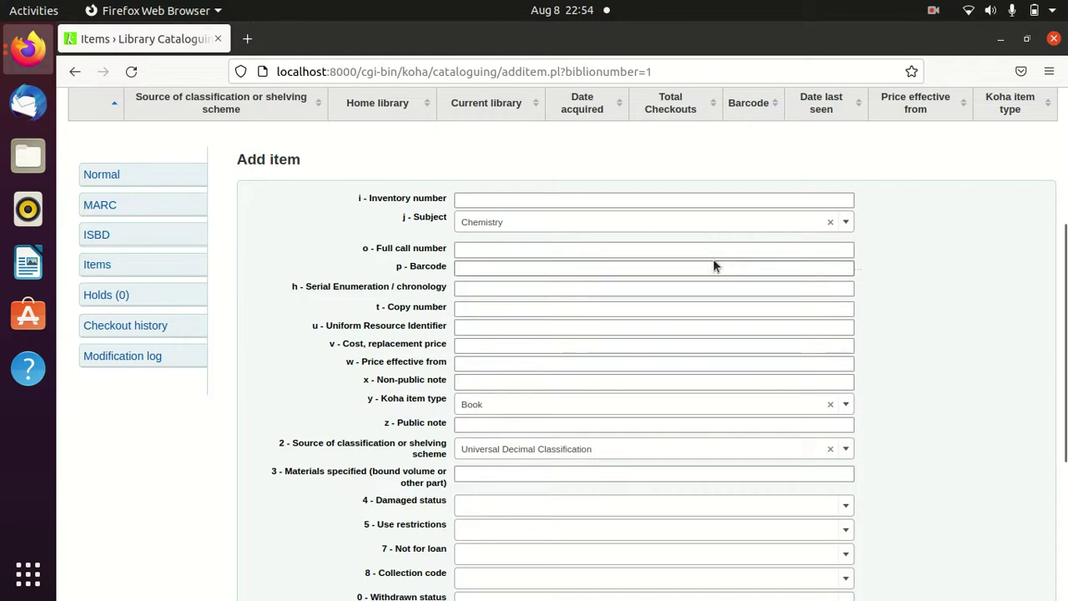
{"action": "left_click", "coordinate": [849, 223]}
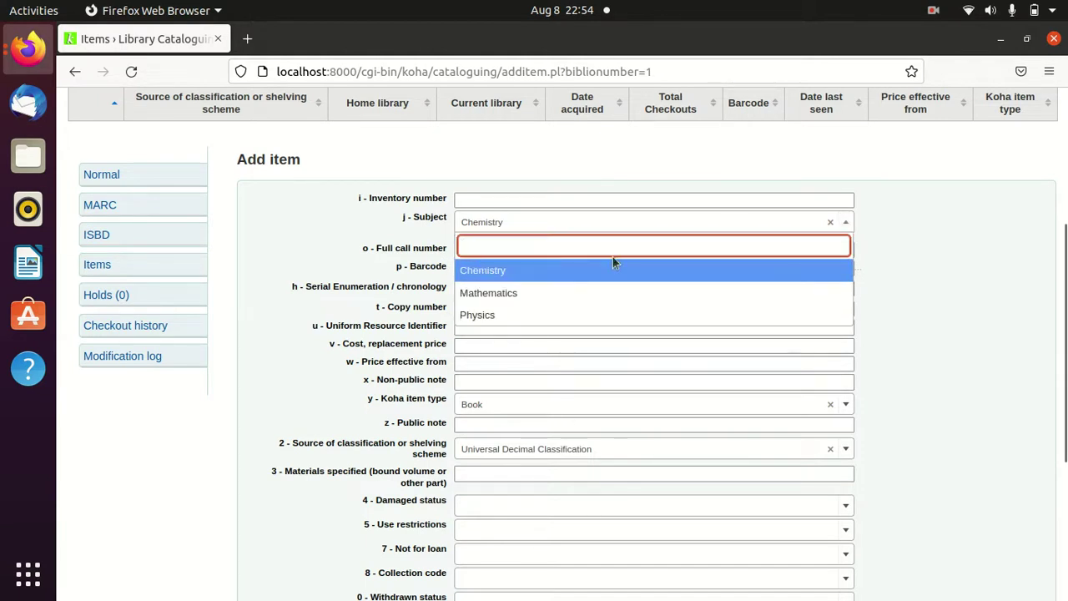
{"action": "left_click", "coordinate": [924, 323]}
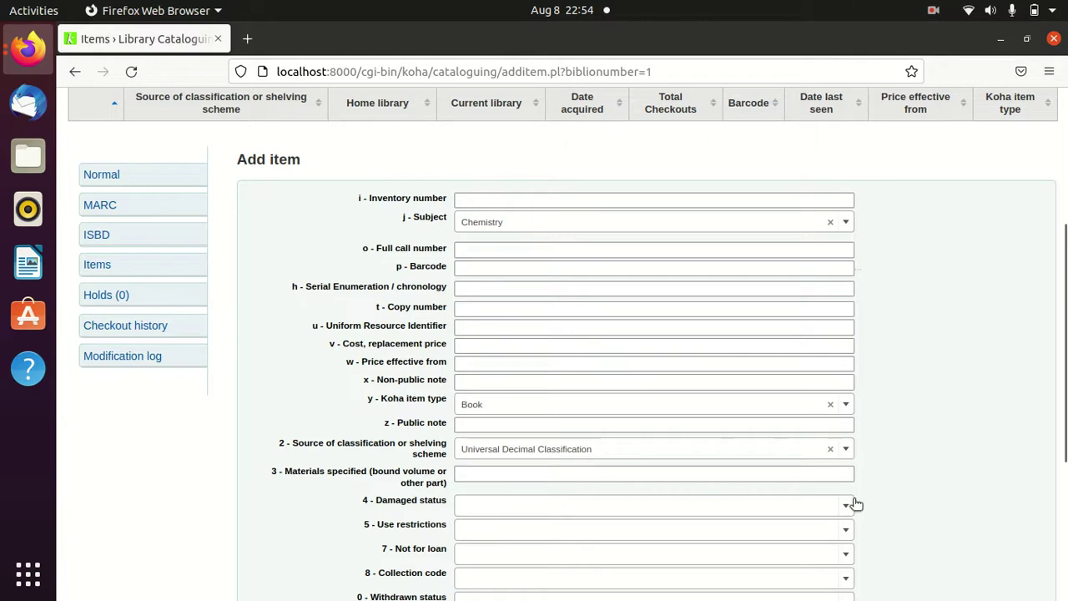
{"action": "scroll", "coordinate": [853, 499], "scroll_direction": "up", "scroll_amount": 5}
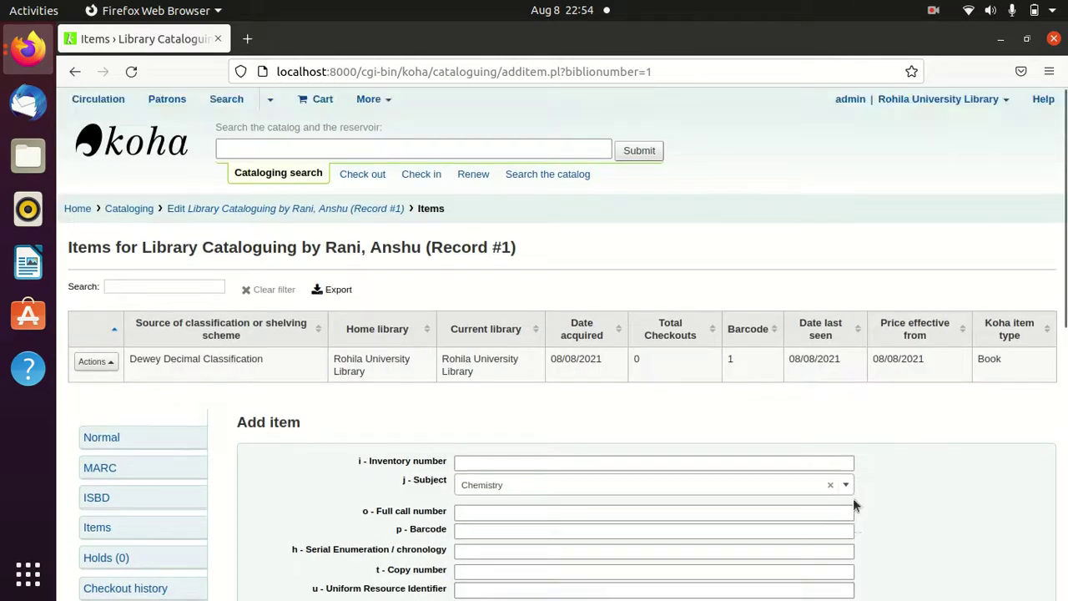
{"action": "left_click", "coordinate": [171, 160]}
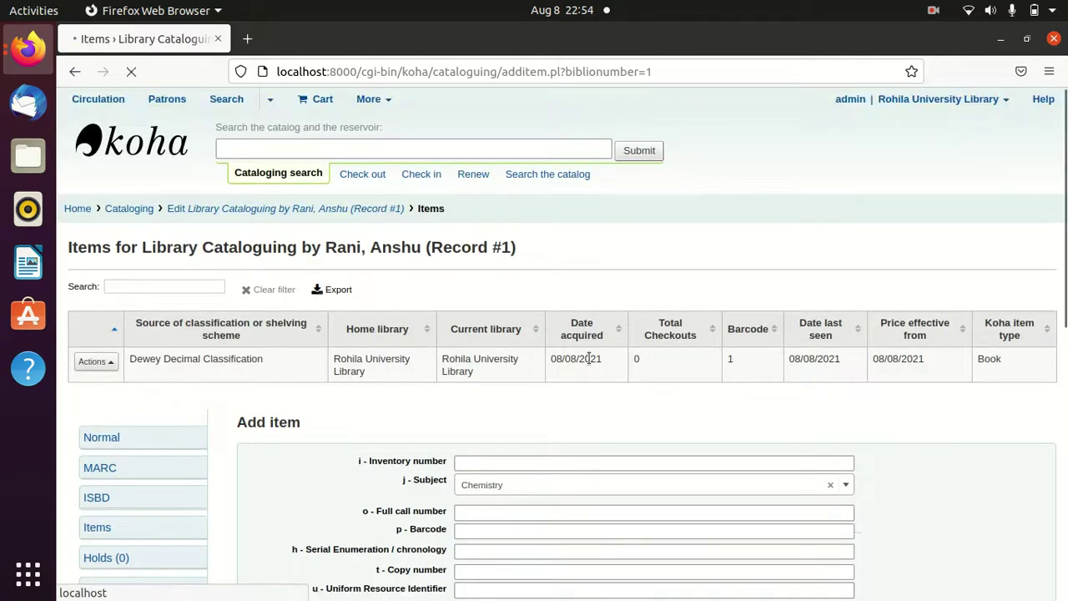